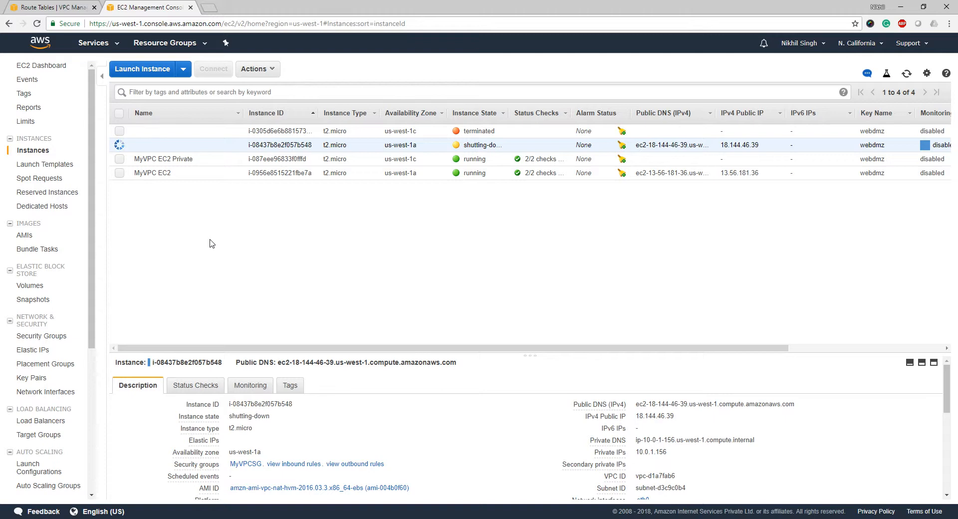
# Once the old NAT instance has terminated, view the details of the MyVPC EC2 Private instance.
pyautogui.click(208, 161)
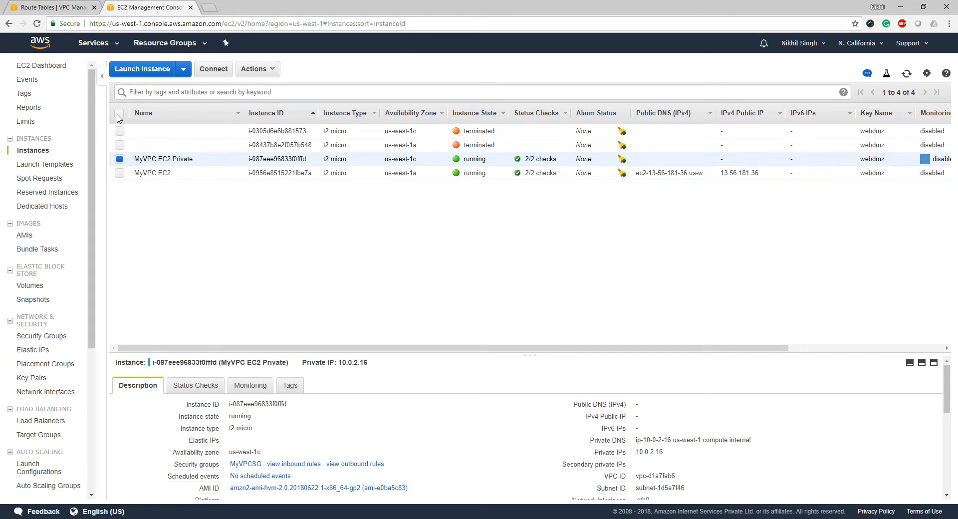
# Search Community AMIs for 'nat' and select amzn-ami-vpc-nat-hvm-2014.03.2.x86_64-gp2.
pyautogui.click(125, 71)
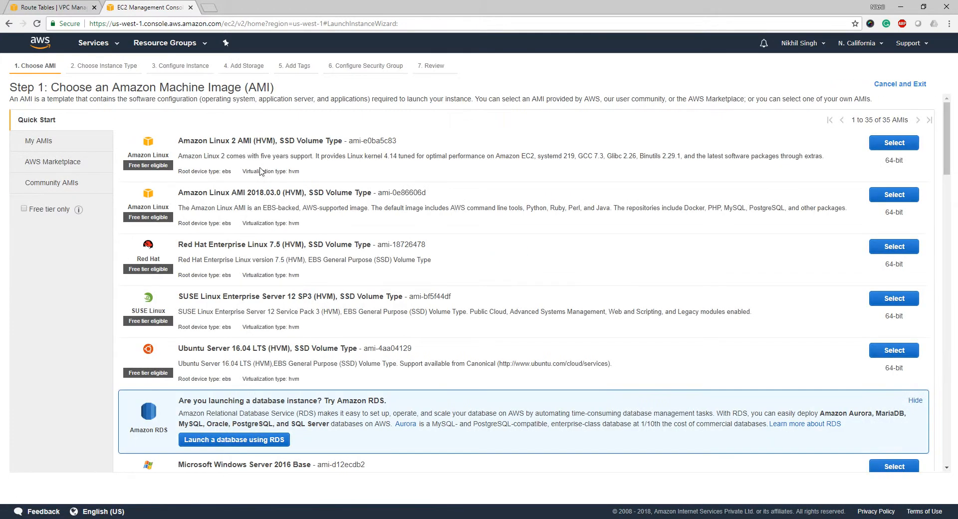
pyautogui.click(65, 185)
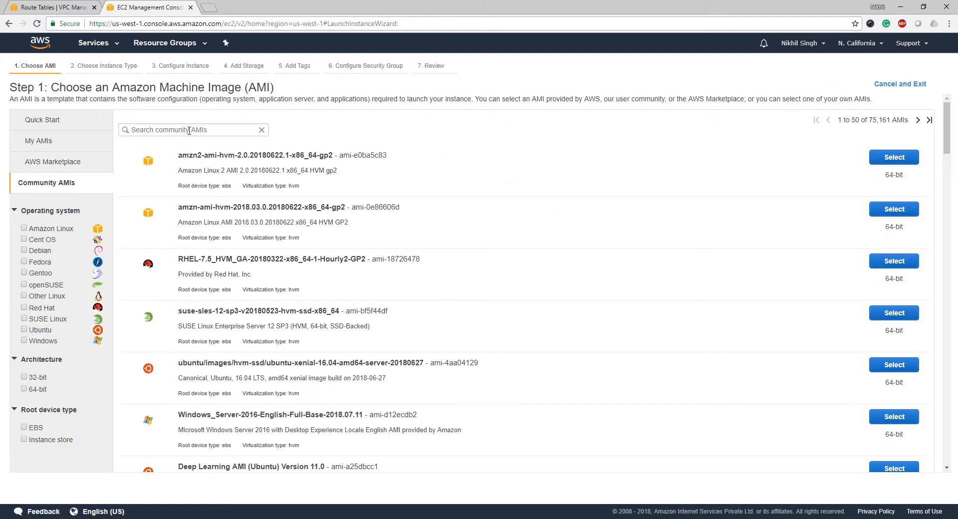
pyautogui.click(189, 130)
pyautogui.write('nat')
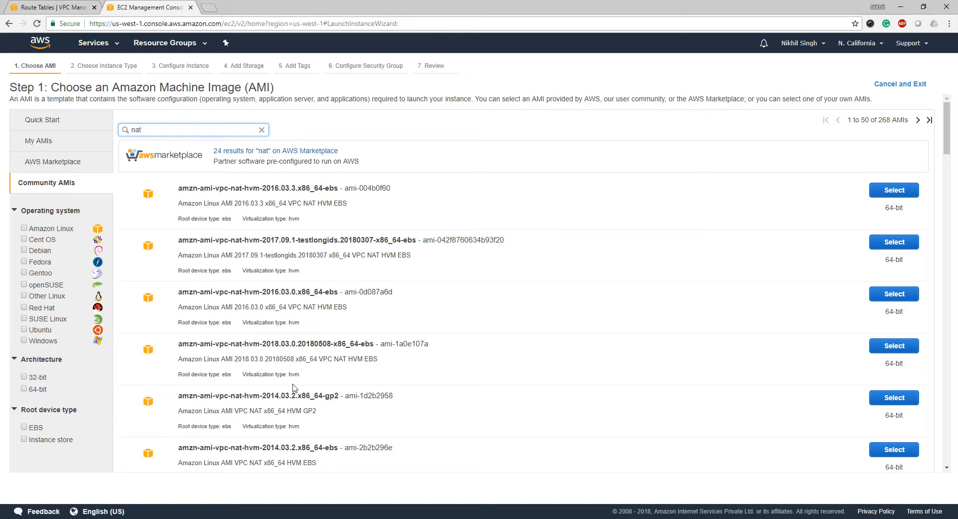
pyautogui.scroll(-2, 382, 395)
pyautogui.scroll(-3, 381, 395)
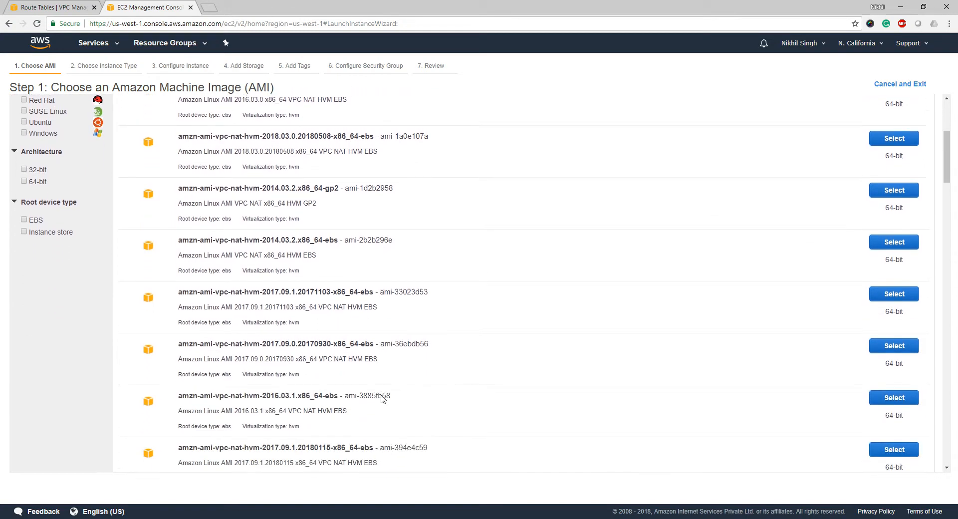
pyautogui.scroll(3, 383, 399)
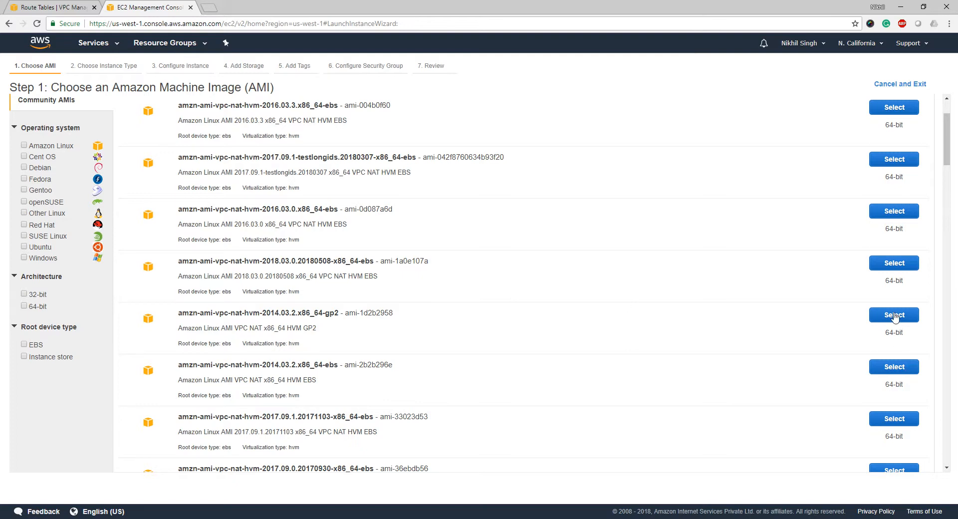
pyautogui.click(895, 316)
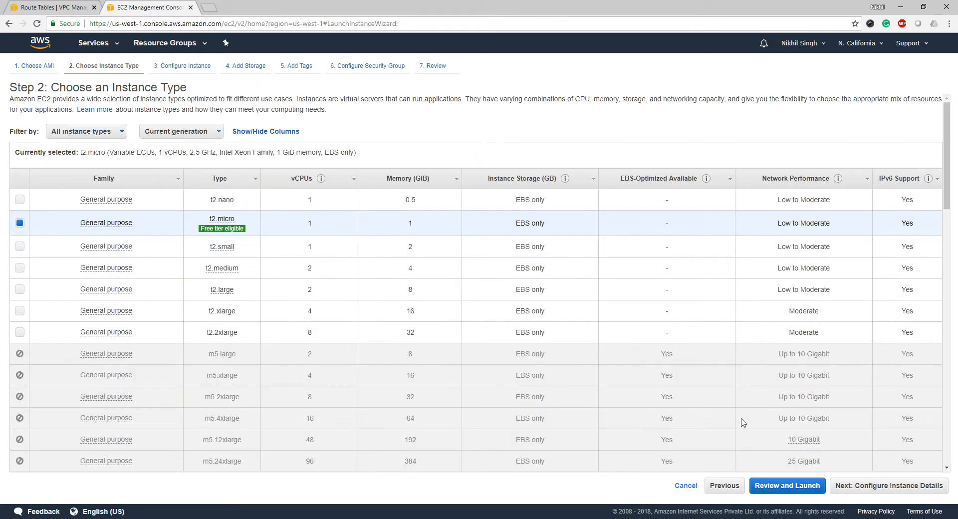
# Keep t2.micro and place the instance in MyVPC's MyPublicSubnet with default storage.
pyautogui.click(872, 491)
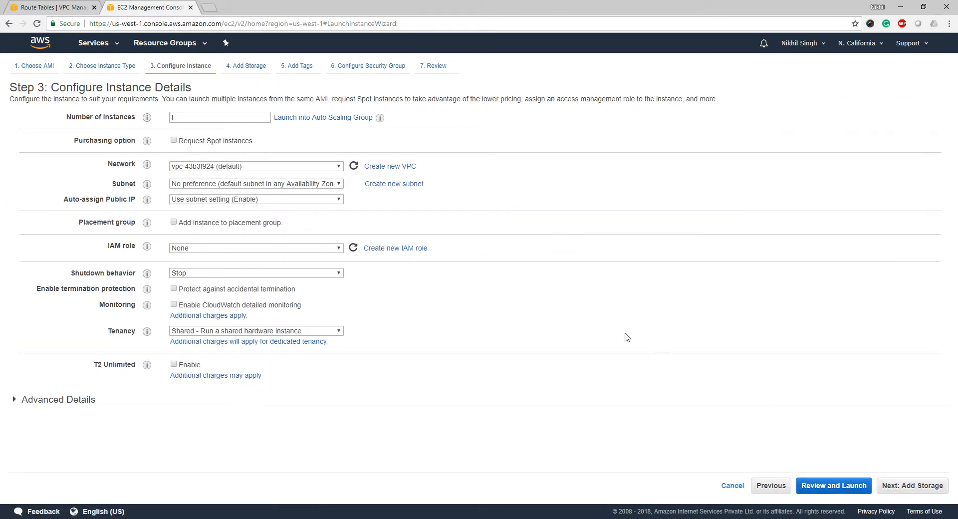
pyautogui.click(253, 167)
pyautogui.click(252, 182)
pyautogui.click(253, 183)
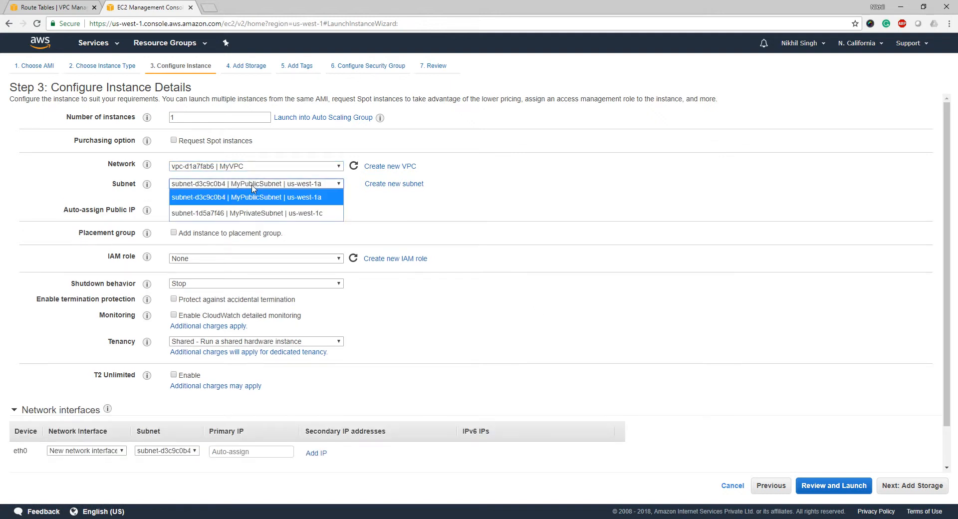
pyautogui.click(254, 189)
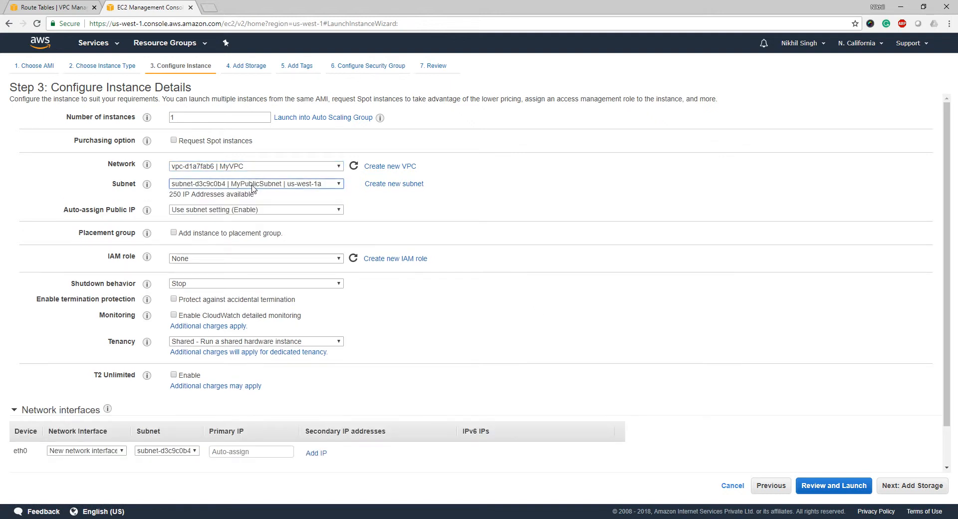
pyautogui.click(916, 488)
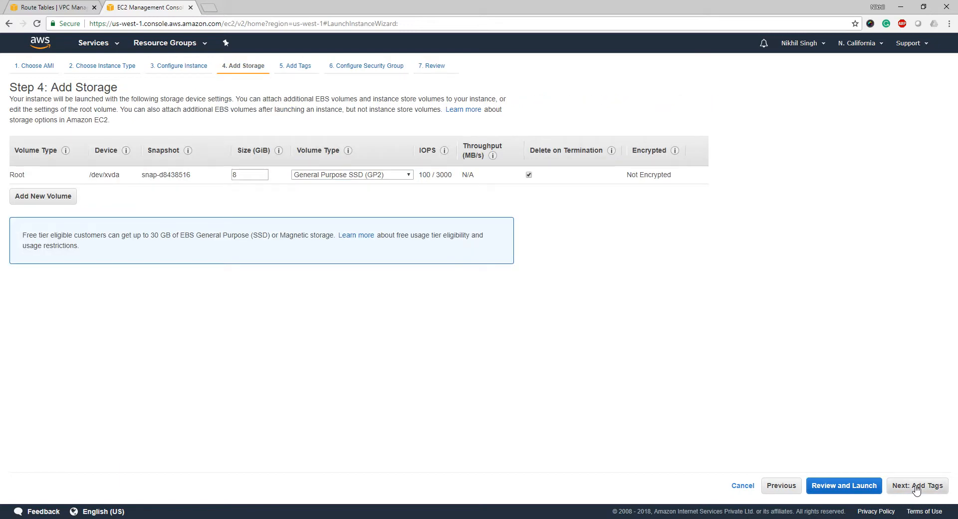
pyautogui.click(917, 487)
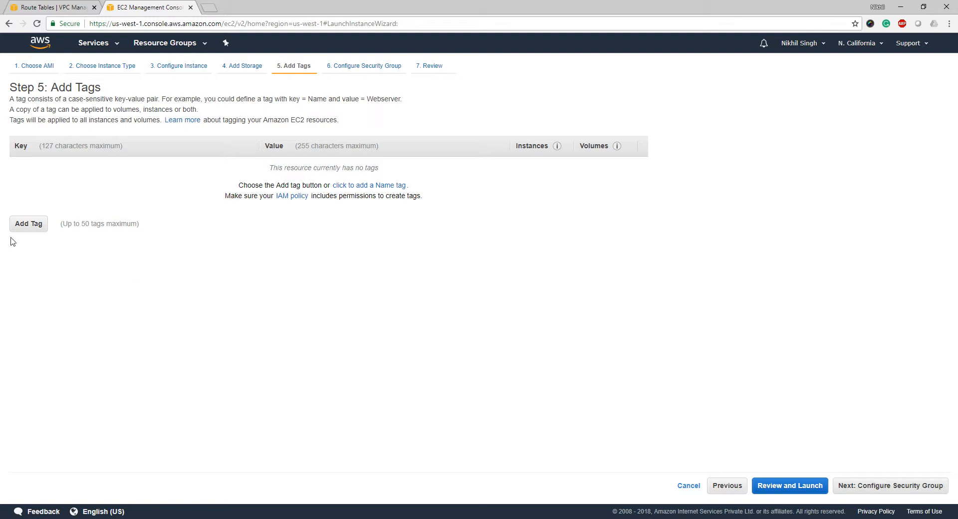
# Tag the new instance with Name = 'MyNat Server'.
pyautogui.click(22, 225)
pyautogui.write('name')
pyautogui.press('Tab')
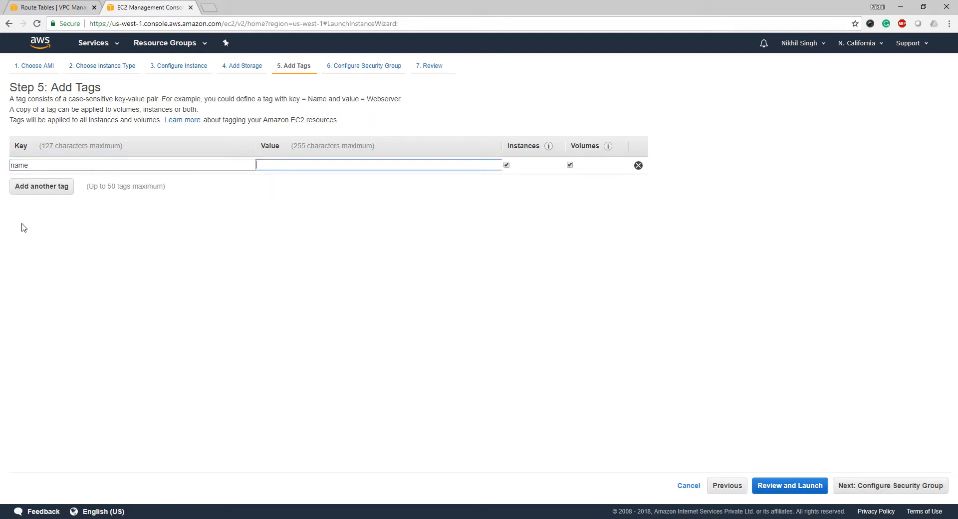
pyautogui.hotkey('shift', 'Tab')
pyautogui.write('Name')
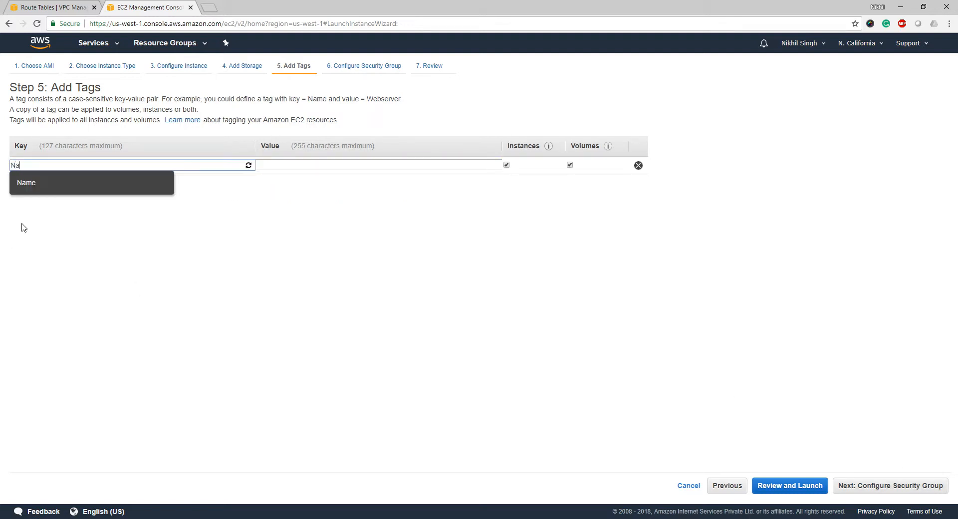
pyautogui.press('Tab')
pyautogui.write('M')
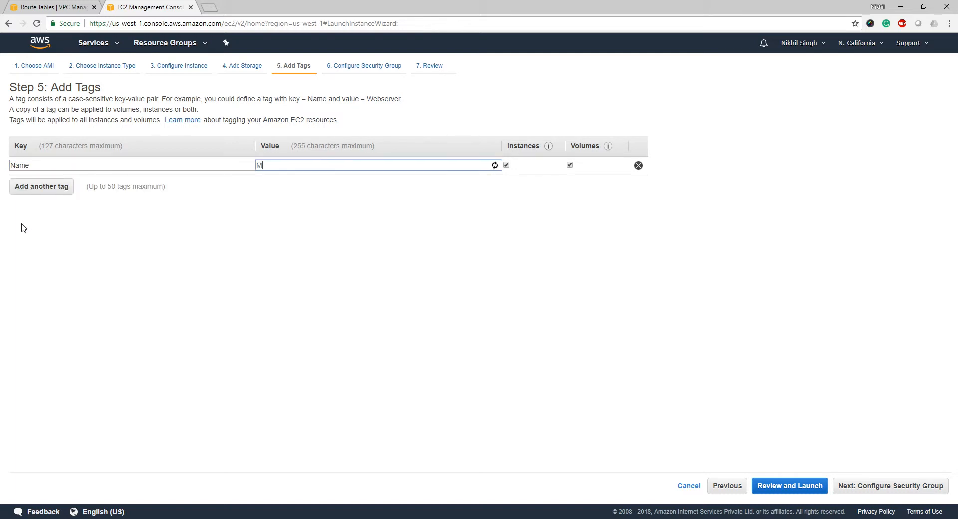
pyautogui.write('yNat Server')
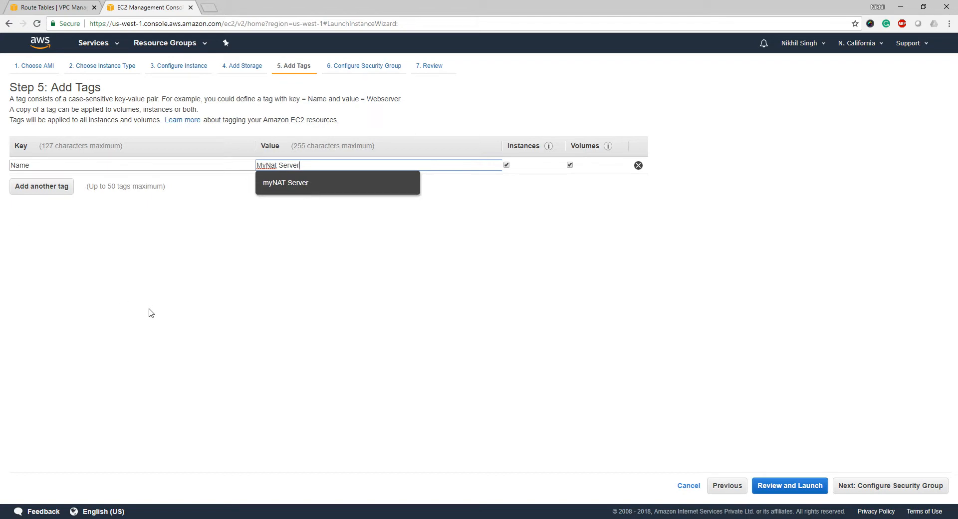
pyautogui.click(527, 348)
pyautogui.click(863, 486)
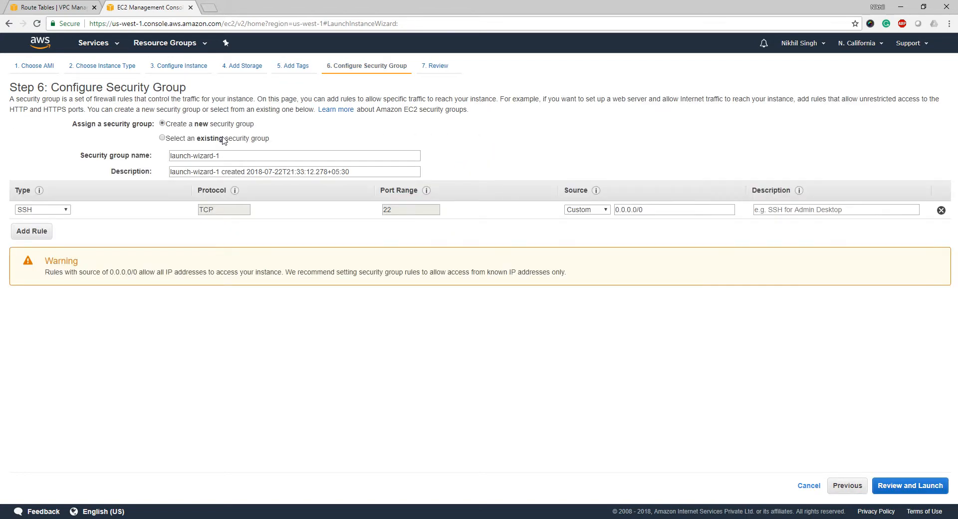
# Choose existing security group MyVPCSG, acknowledge the webdmz key pair, and launch MyNat Server.
pyautogui.click(223, 139)
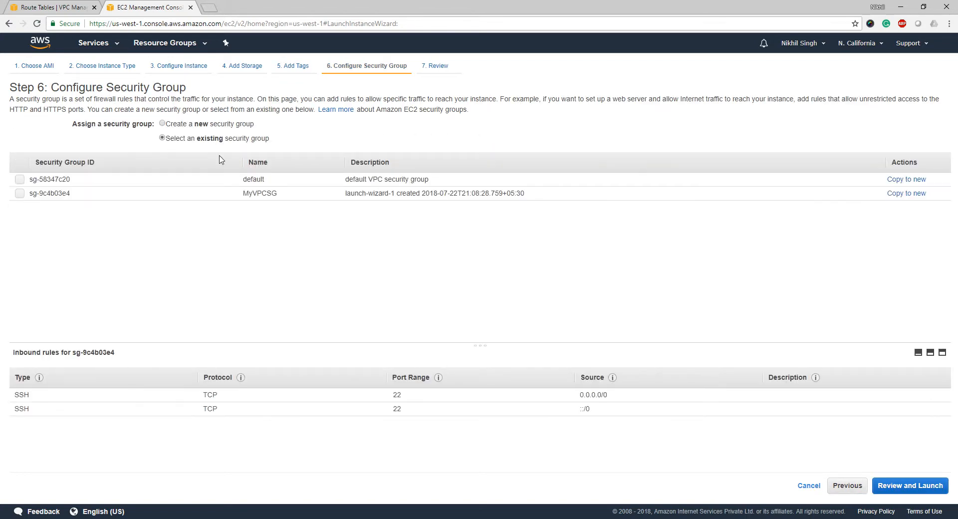
pyautogui.click(270, 193)
pyautogui.click(909, 490)
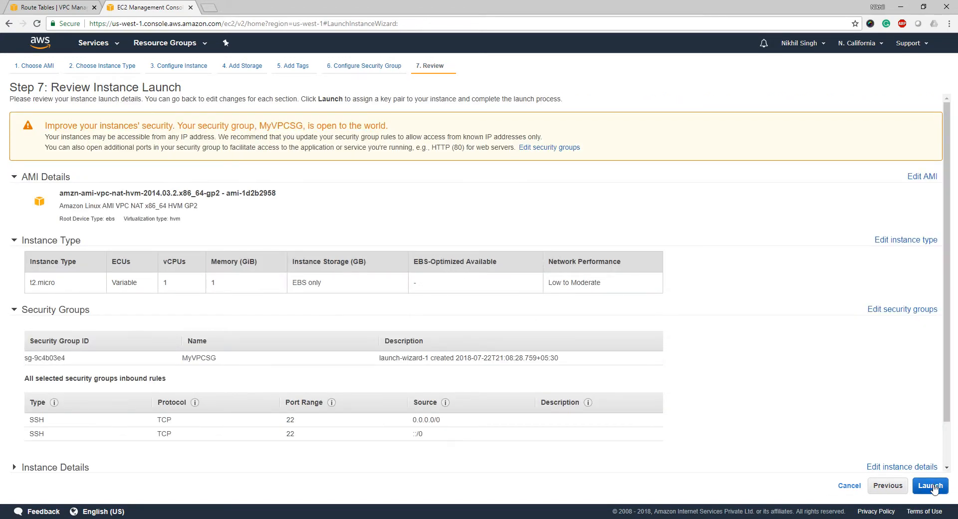
pyautogui.click(932, 487)
pyautogui.click(392, 330)
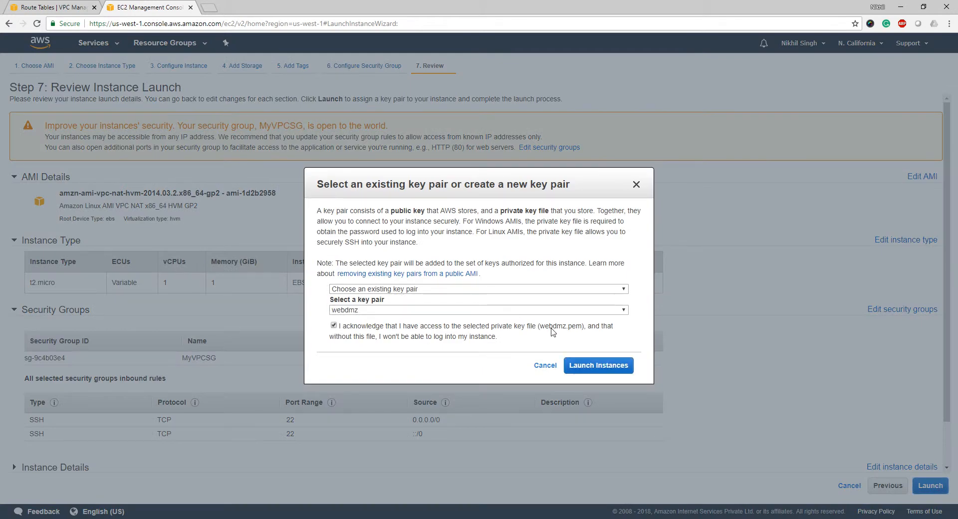
pyautogui.click(598, 369)
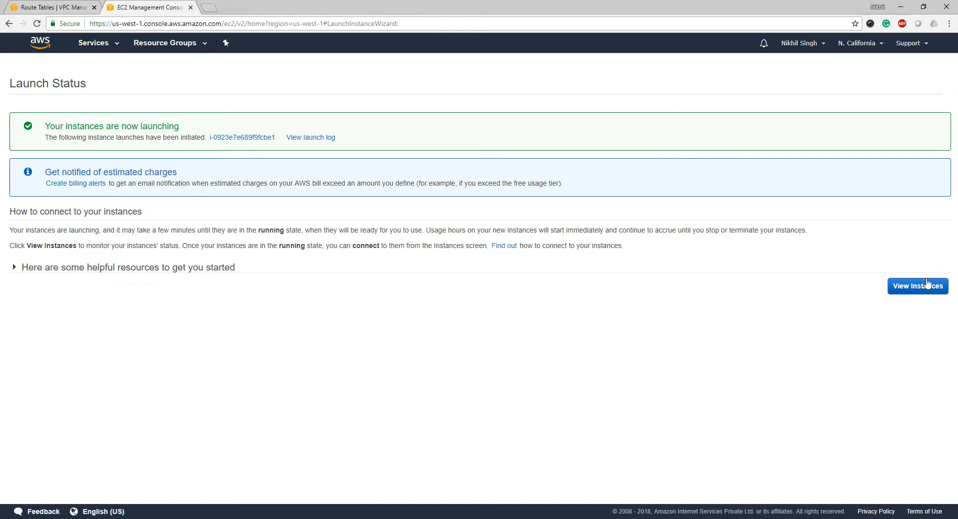
pyautogui.click(928, 285)
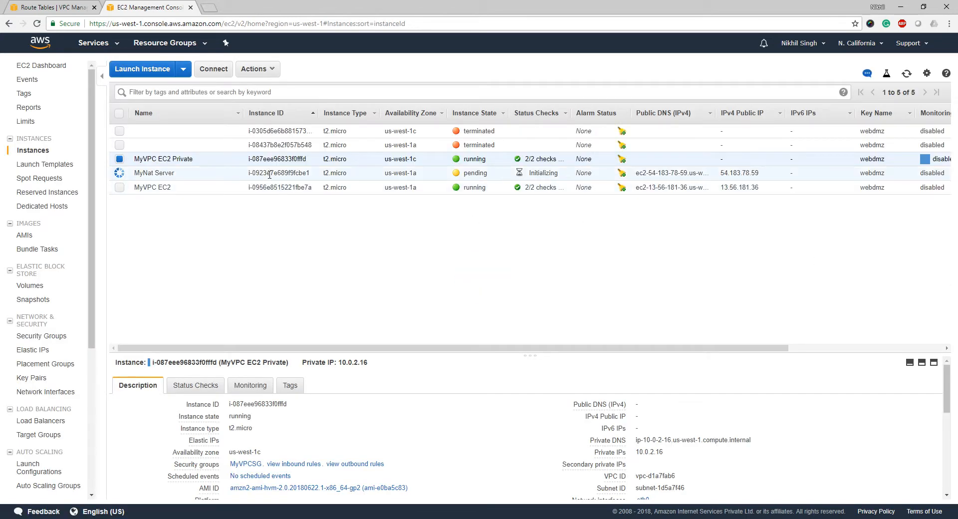
# Check the MyNat Server instance's details, then return to the VPC Route Tables tab.
pyautogui.click(270, 173)
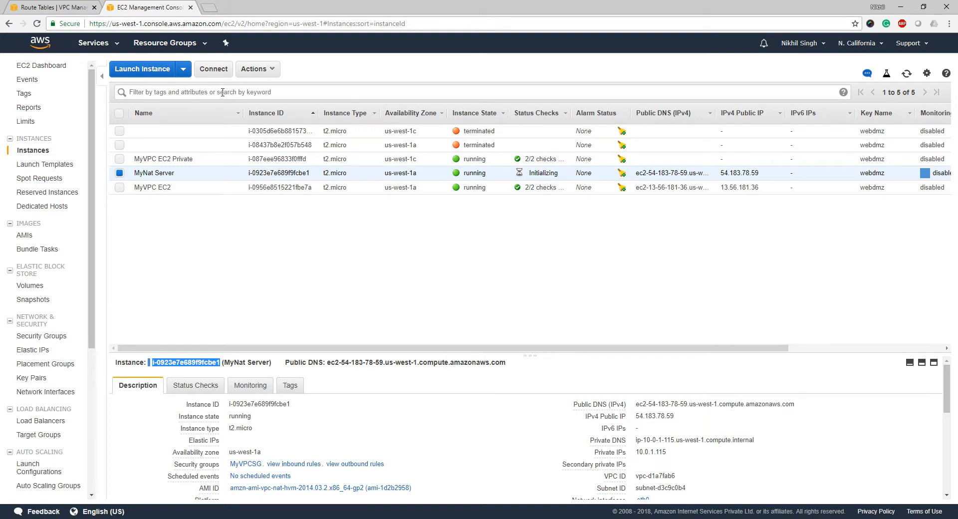
pyautogui.click(64, 6)
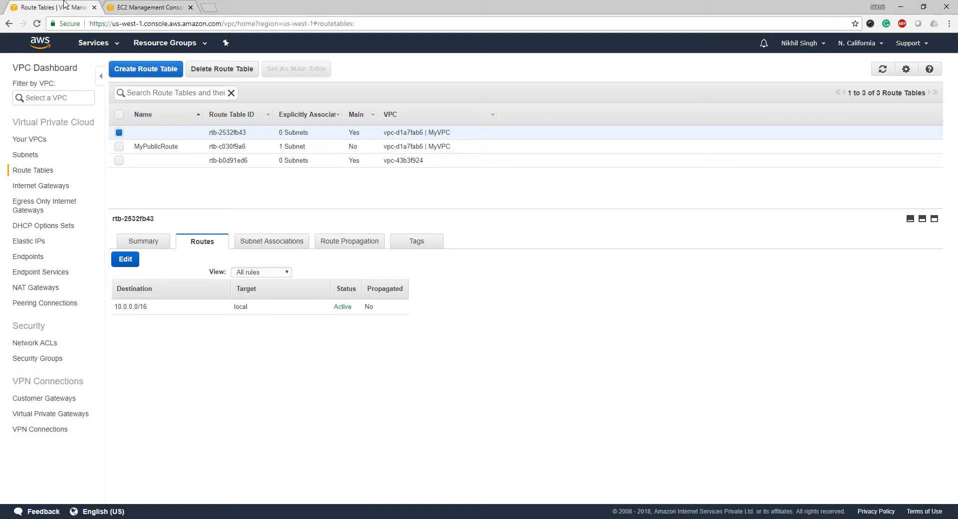
# Add a route 0.0.0.0/0 targeting i-0923e7e689f9fcbe1 (MyNat Server) to rtb-2532fb43 and save.
pyautogui.click(128, 263)
pyautogui.click(153, 325)
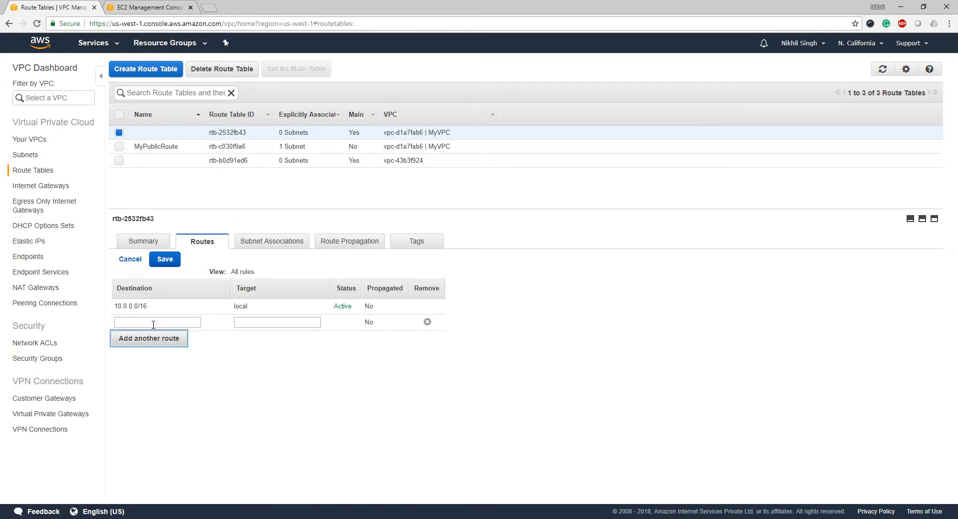
pyautogui.write('0.0.0.0/0')
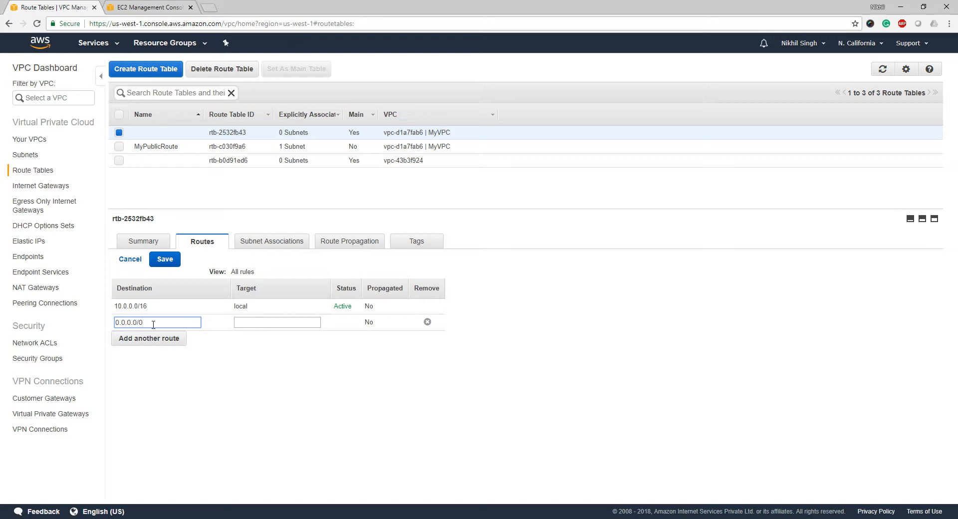
pyautogui.press('Tab')
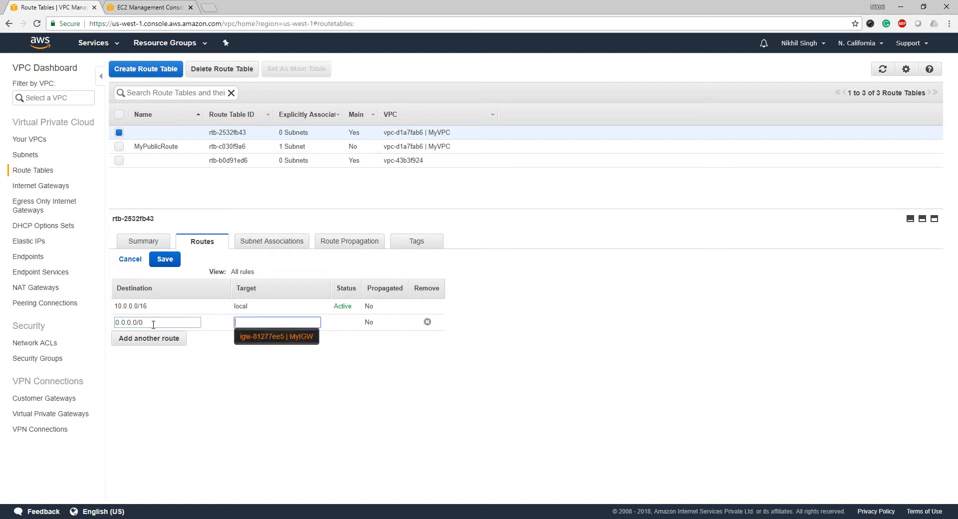
pyautogui.write('i-0923e7e689f9fcbe1')
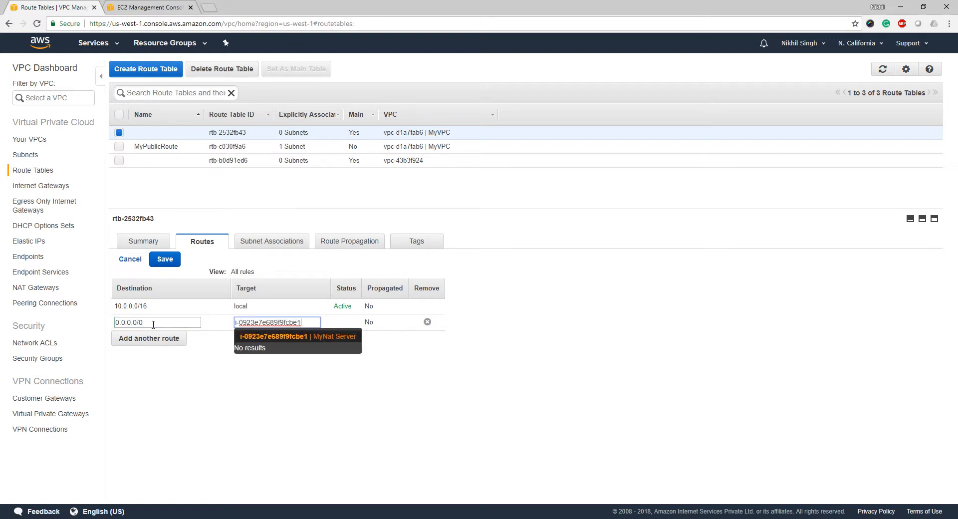
pyautogui.click(281, 339)
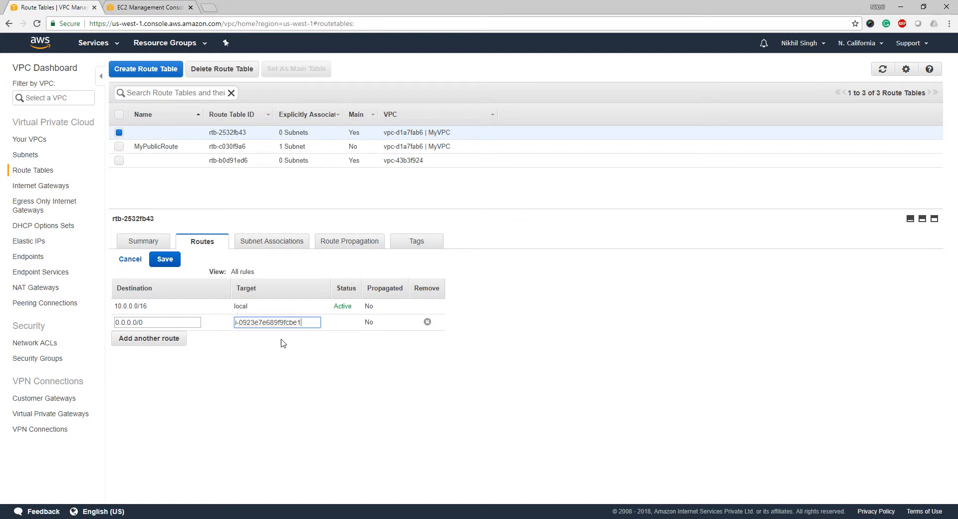
pyautogui.click(324, 378)
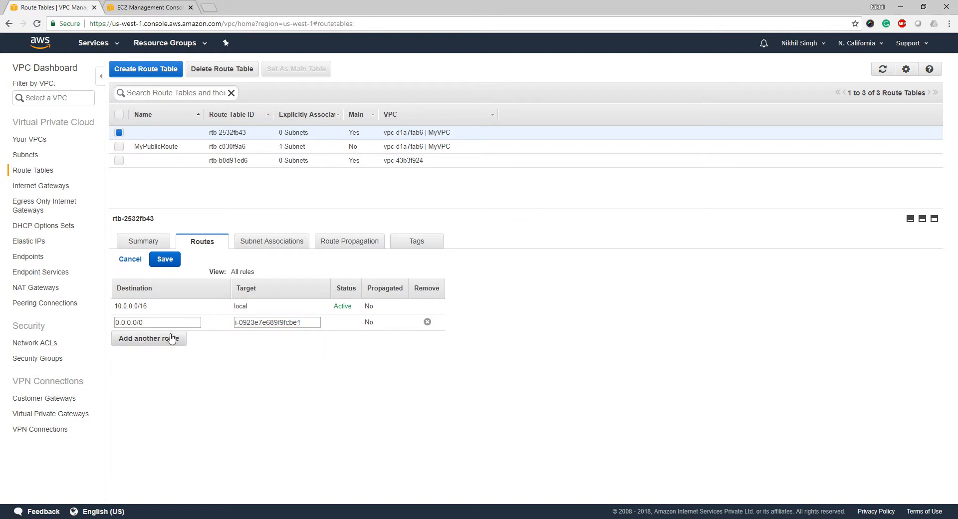
pyautogui.click(166, 260)
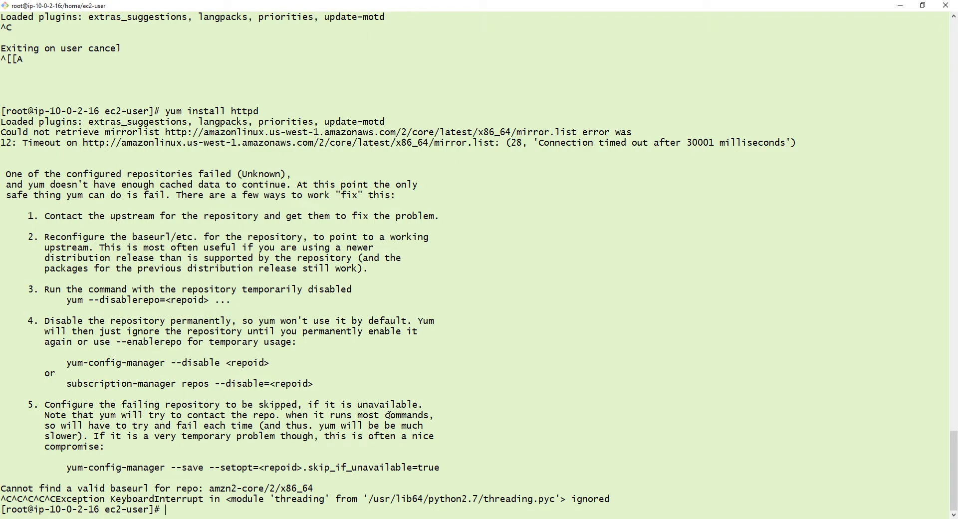
# Clear the PuTTY terminal, rerun 'yum install httpd', then open Actions for MyNat Server.
pyautogui.write('yum ik')
pyautogui.press('BackSpace')
pyautogui.write('nstall')
pyautogui.press('BackSpace')
pyautogui.press('BackSpace')
pyautogui.press('BackSpace')
pyautogui.press('BackSpace')
pyautogui.press('BackSpace')
pyautogui.press('BackSpace')
pyautogui.press('BackSpace')
pyautogui.press('BackSpace')
pyautogui.press('BackSpace')
pyautogui.press('BackSpace')
pyautogui.press('BackSpace')
pyautogui.press('BackSpace')
pyautogui.write('cleare')
pyautogui.press('Return')
pyautogui.write('clear')
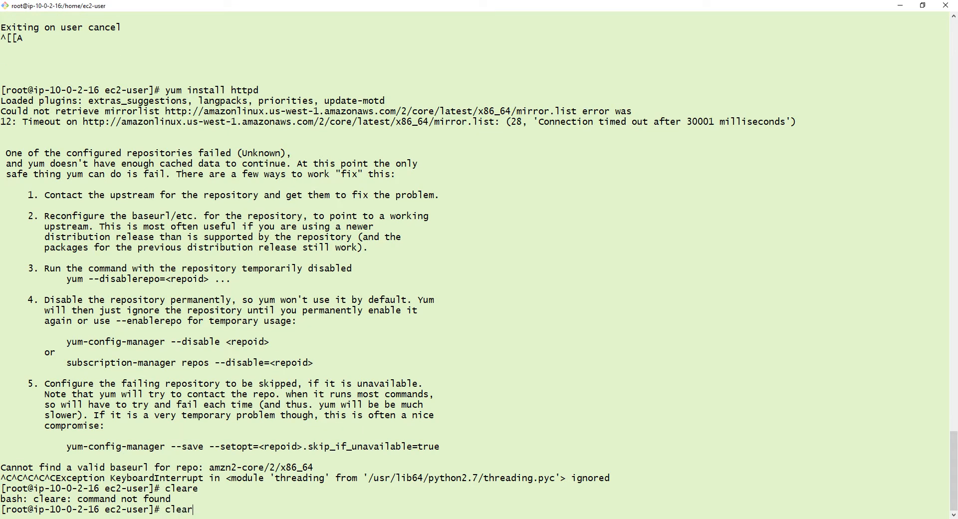
pyautogui.press('Return')
pyautogui.write('yum install')
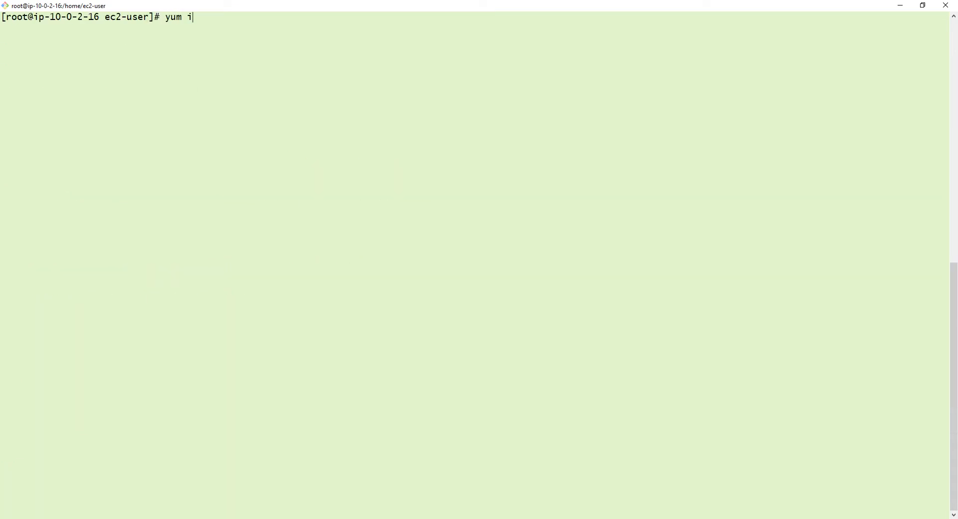
pyautogui.write(' httpd')
pyautogui.press('Return')
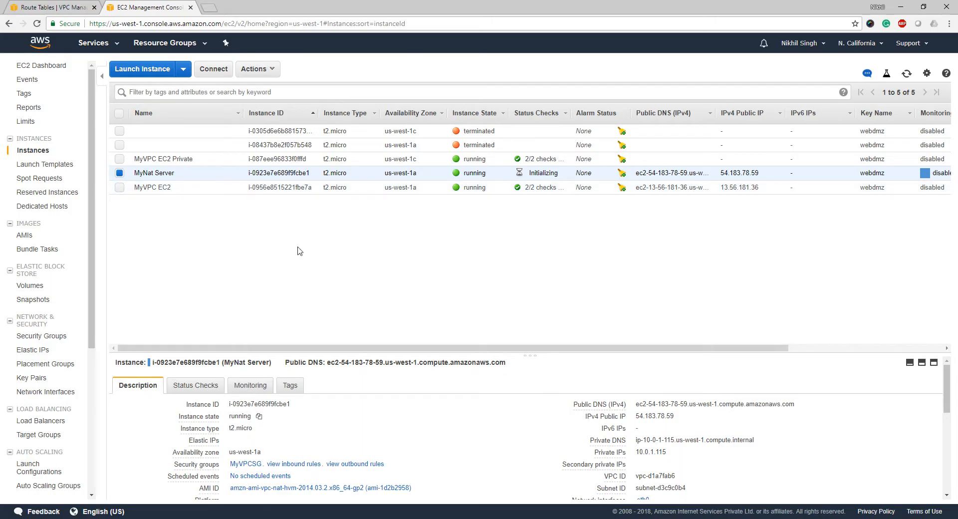
pyautogui.click(266, 74)
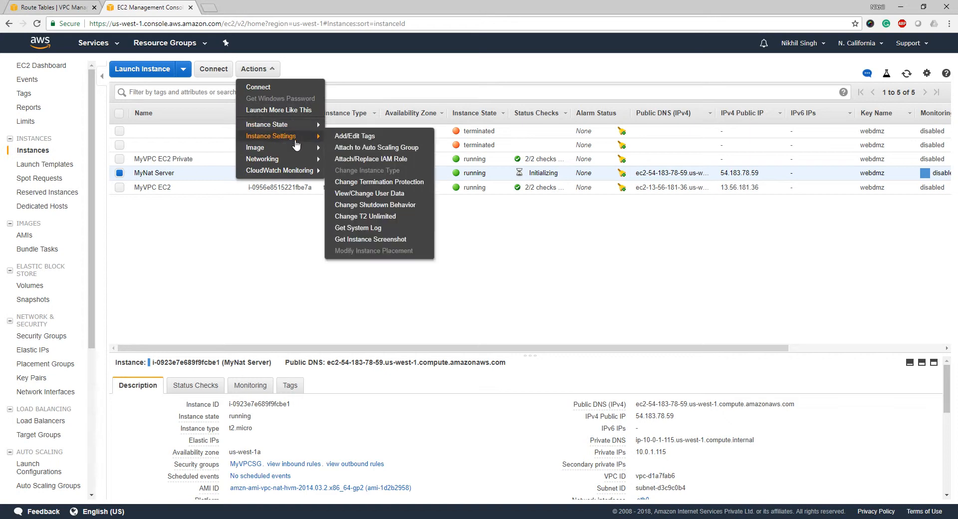
pyautogui.moveTo(303, 163)
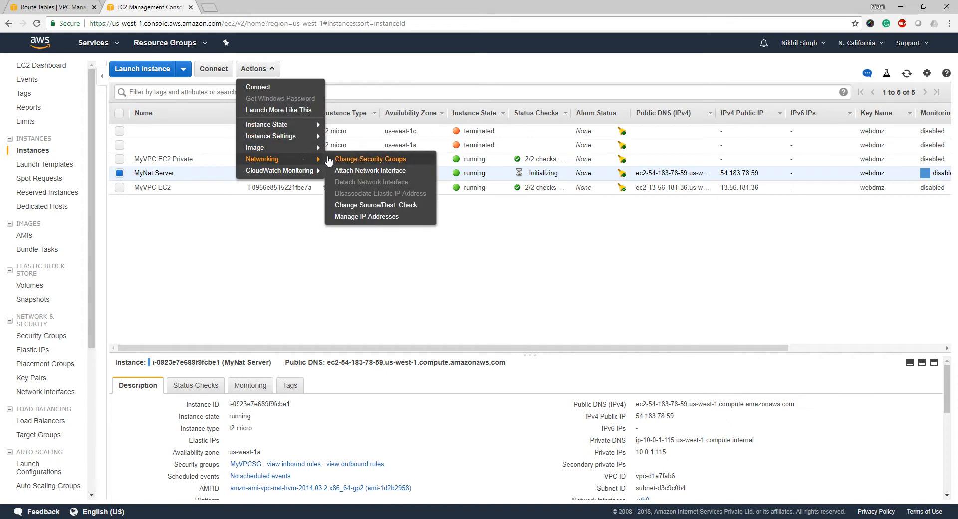
# Choose Networking > Change Source/Dest. Check for MyNat Server and confirm Yes, Disable.
pyautogui.click(351, 206)
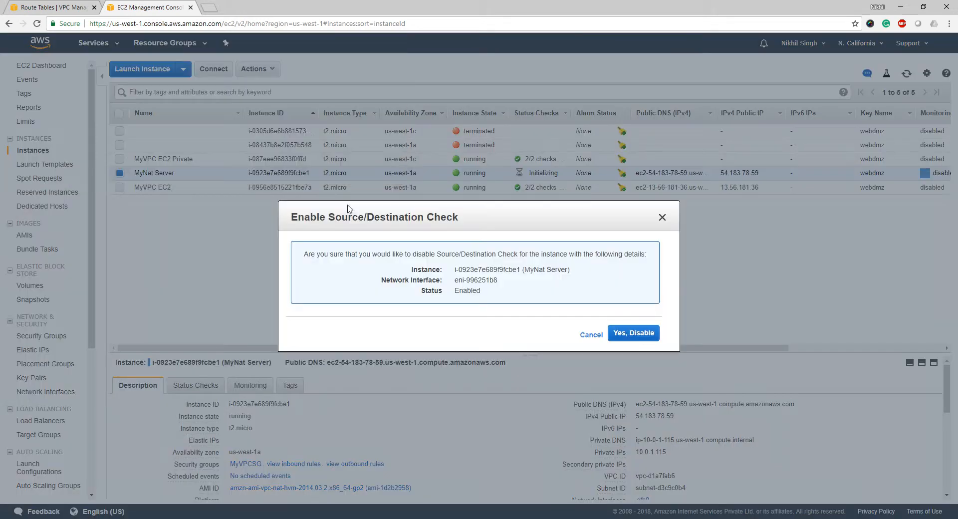
pyautogui.click(641, 335)
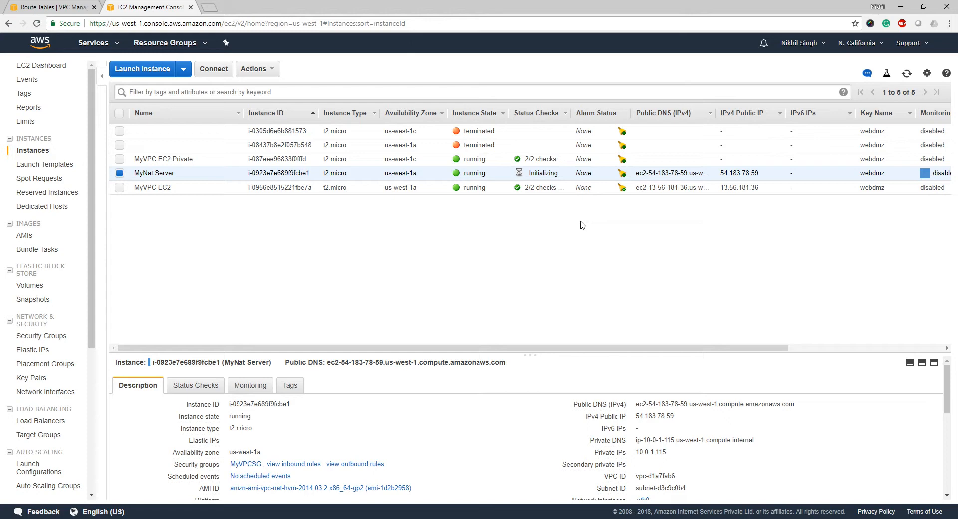
# Close the extra EC2 console tab and select the amzn-ami-vpc-nat-hvm-2014.09.1.x86_64-gp2 community AMI.
pyautogui.hotkey('alt', 'Tab')
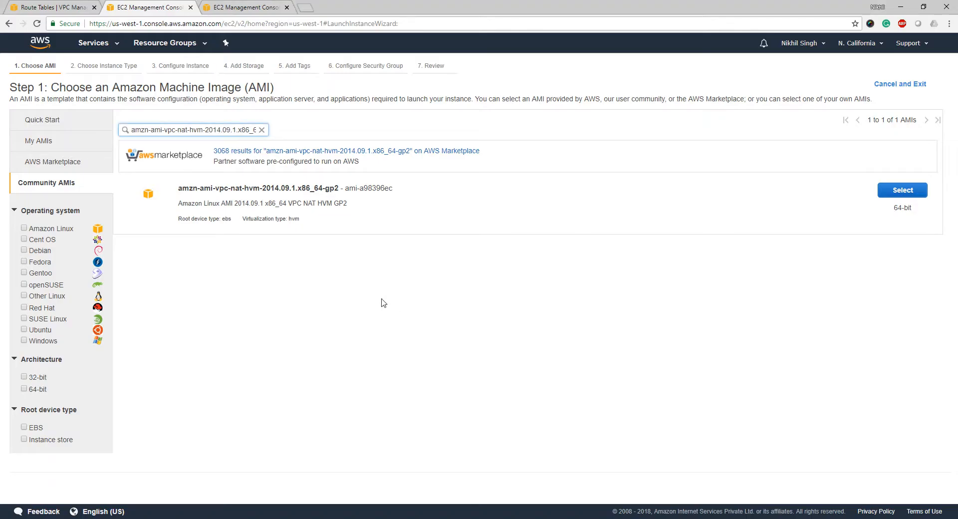
pyautogui.click(287, 7)
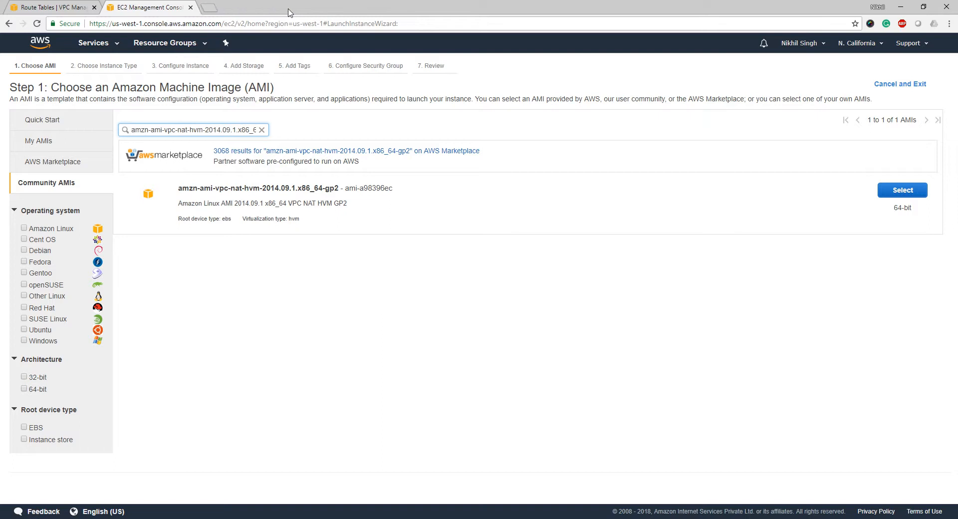
pyautogui.click(902, 191)
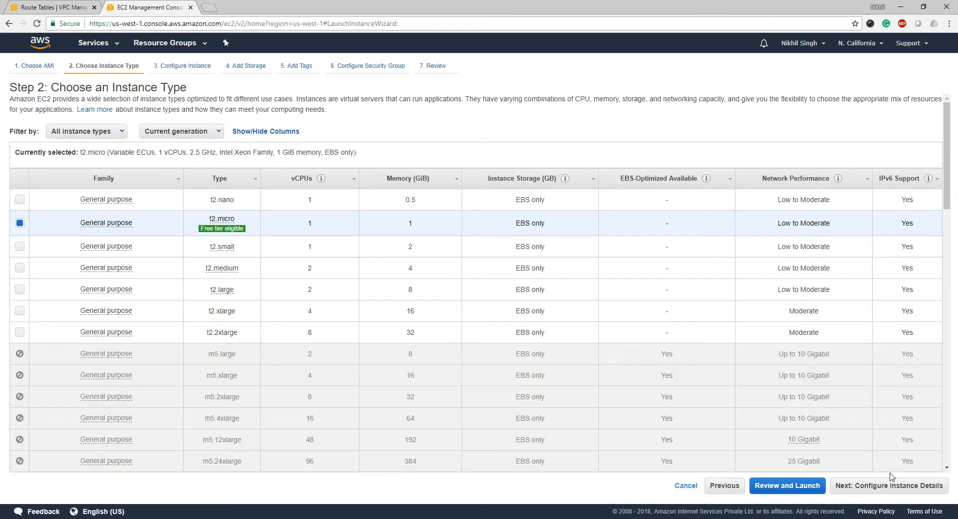
# Keep t2.micro, place the instance in MyVPC, and accept default storage and tags.
pyautogui.click(889, 485)
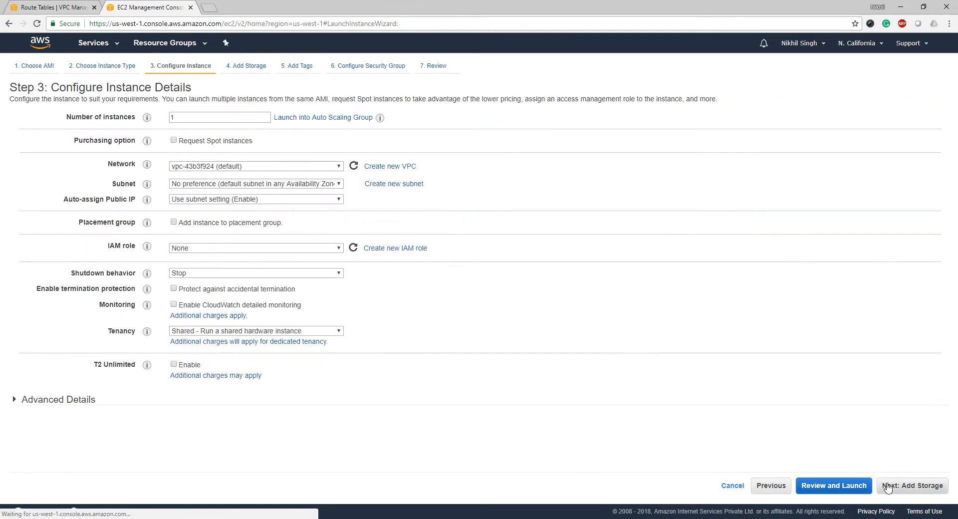
pyautogui.click(286, 168)
pyautogui.click(281, 177)
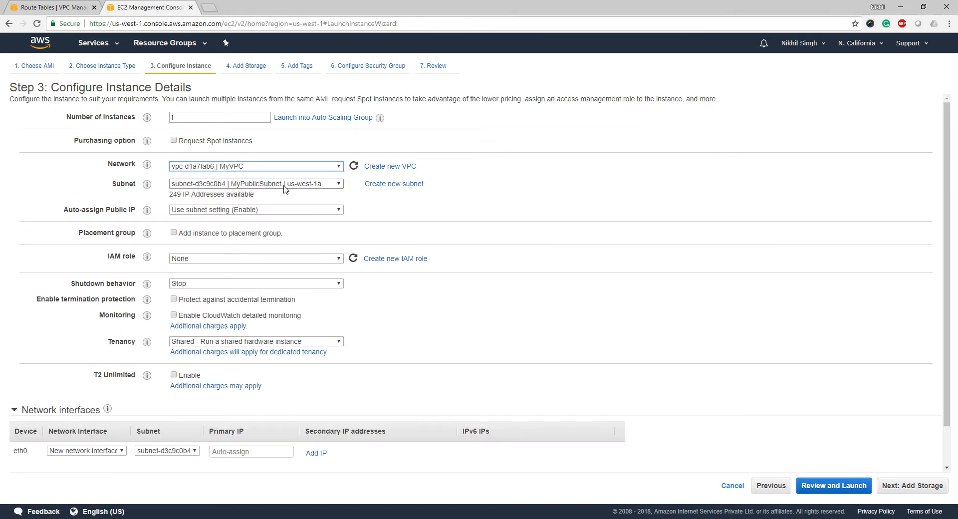
pyautogui.click(894, 487)
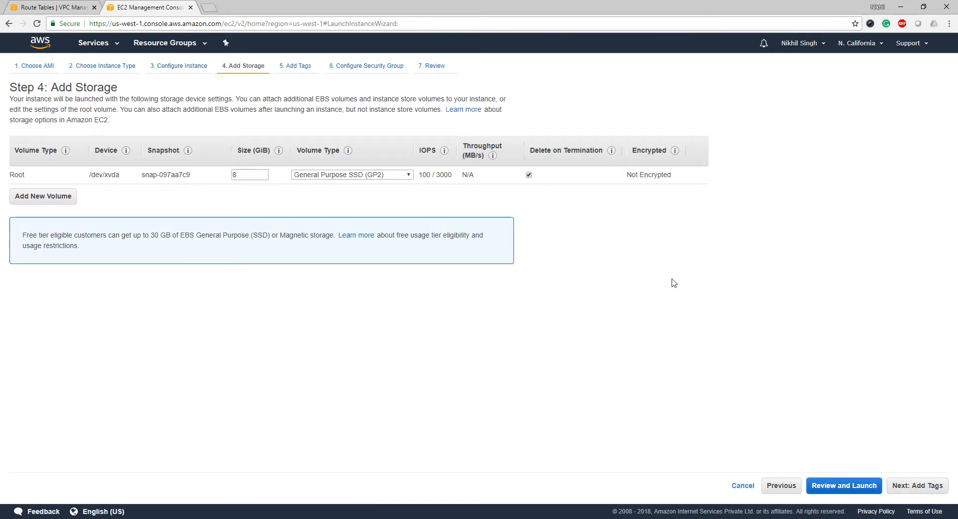
pyautogui.click(918, 486)
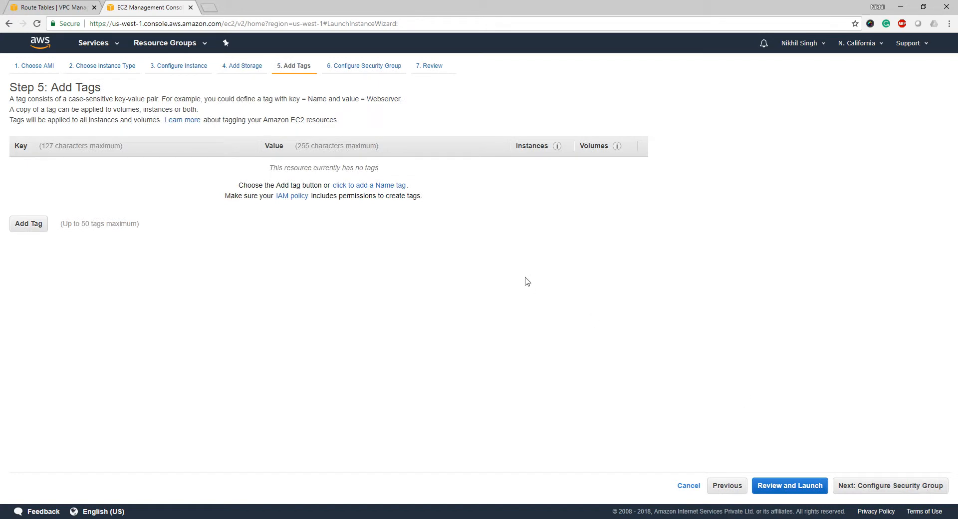
pyautogui.click(899, 486)
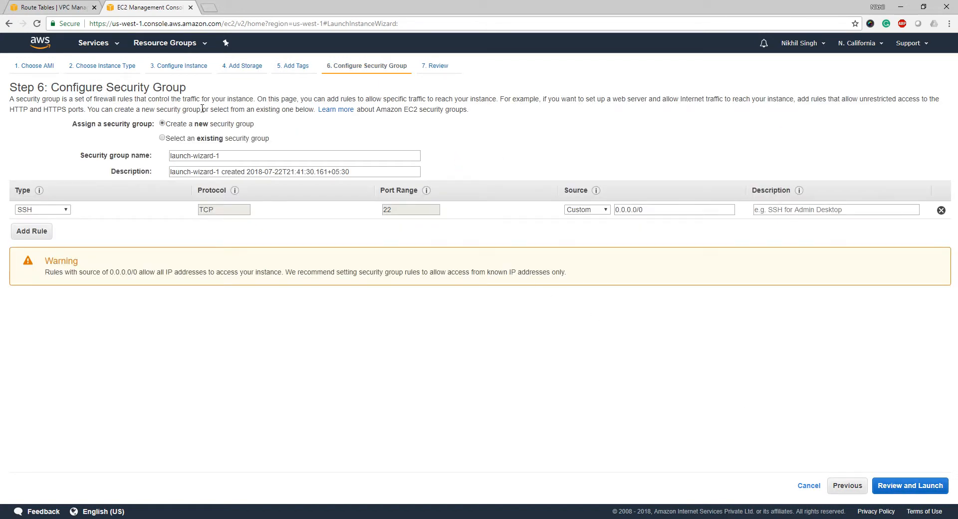
# Use existing security group MyVPCSG and launch with the webdmz key pair.
pyautogui.click(205, 139)
pyautogui.click(210, 195)
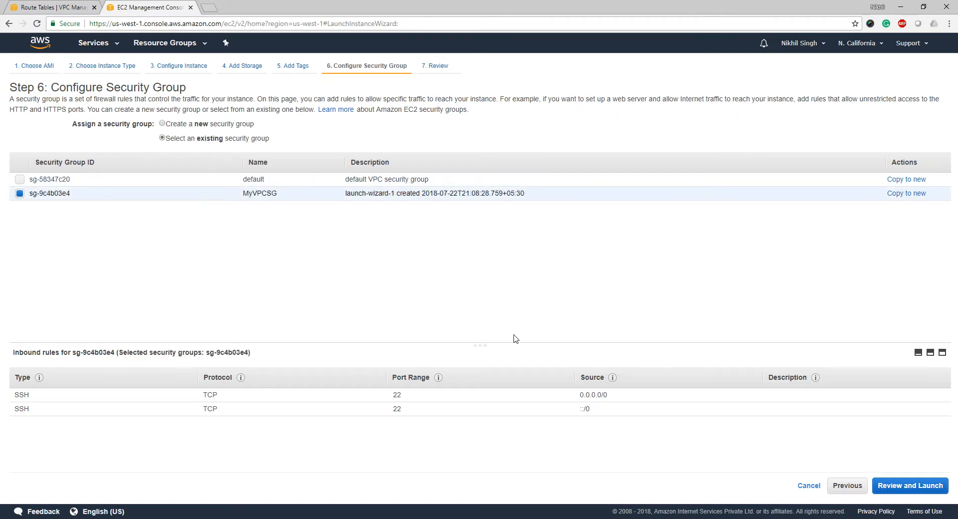
pyautogui.click(901, 491)
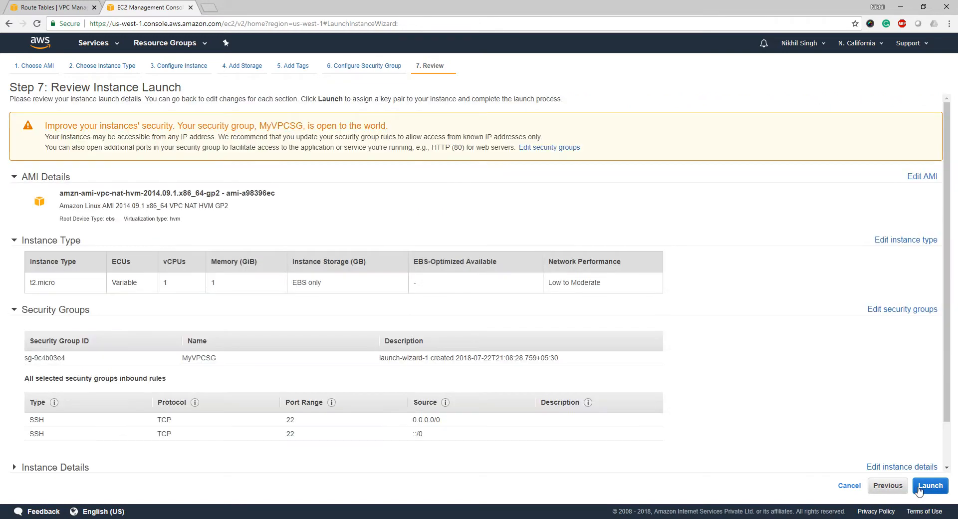
pyautogui.click(919, 488)
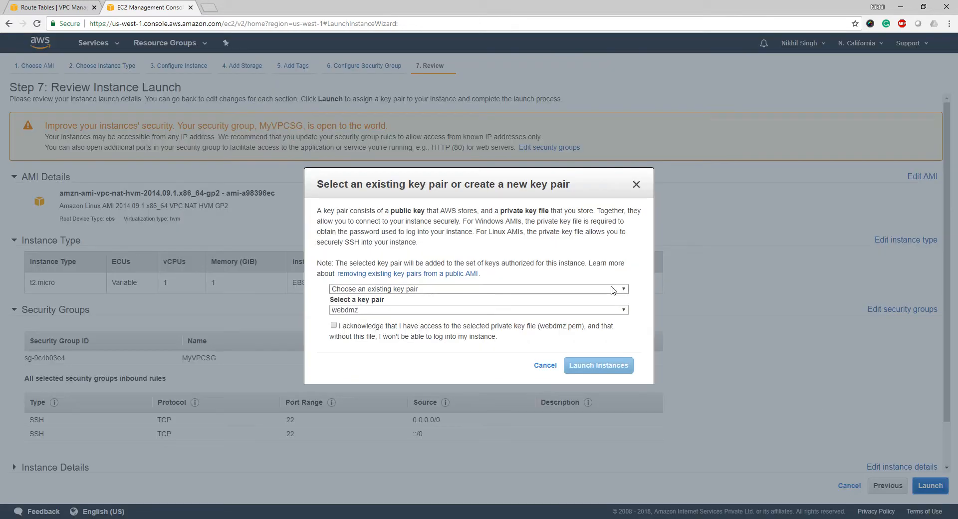
pyautogui.click(502, 332)
pyautogui.click(599, 365)
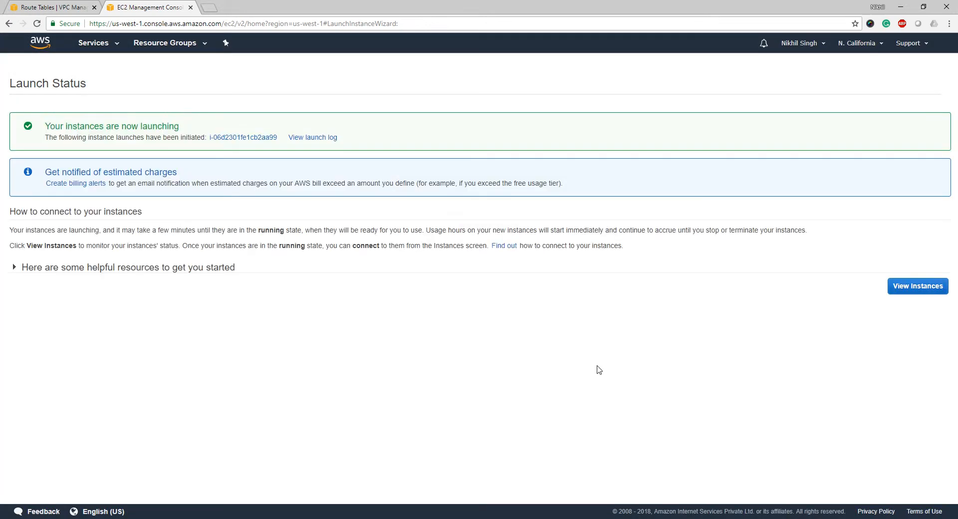
pyautogui.click(902, 289)
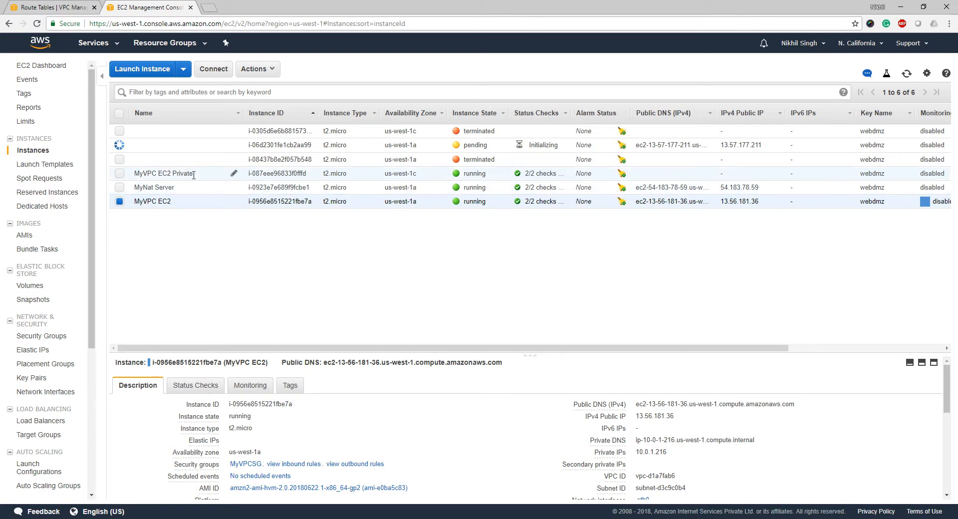
# Terminate the MyNat Server instance.
pyautogui.click(190, 188)
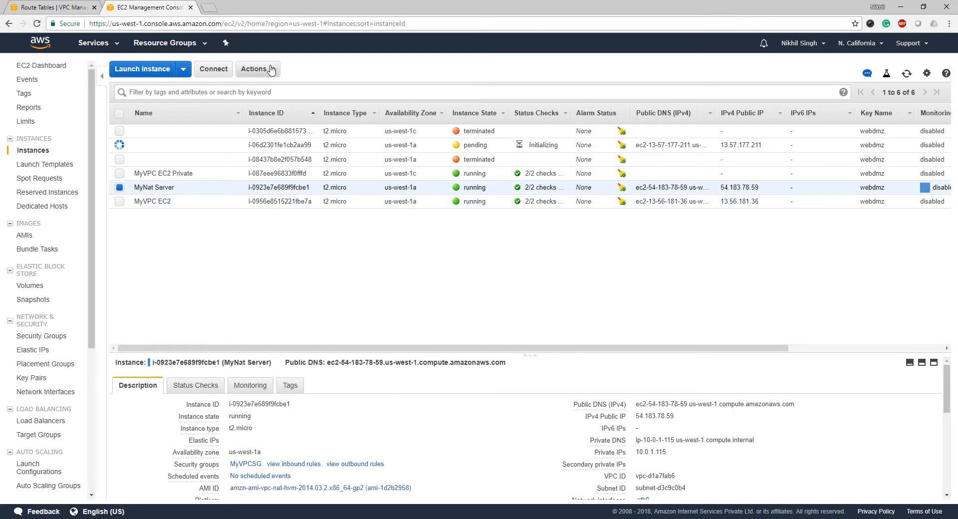
pyautogui.click(254, 69)
pyautogui.moveTo(306, 126)
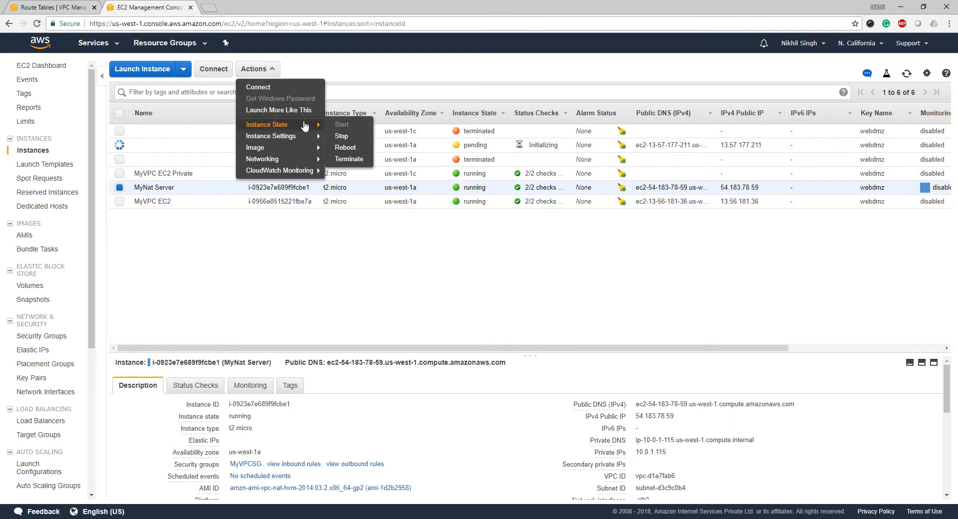
pyautogui.click(349, 158)
pyautogui.click(620, 341)
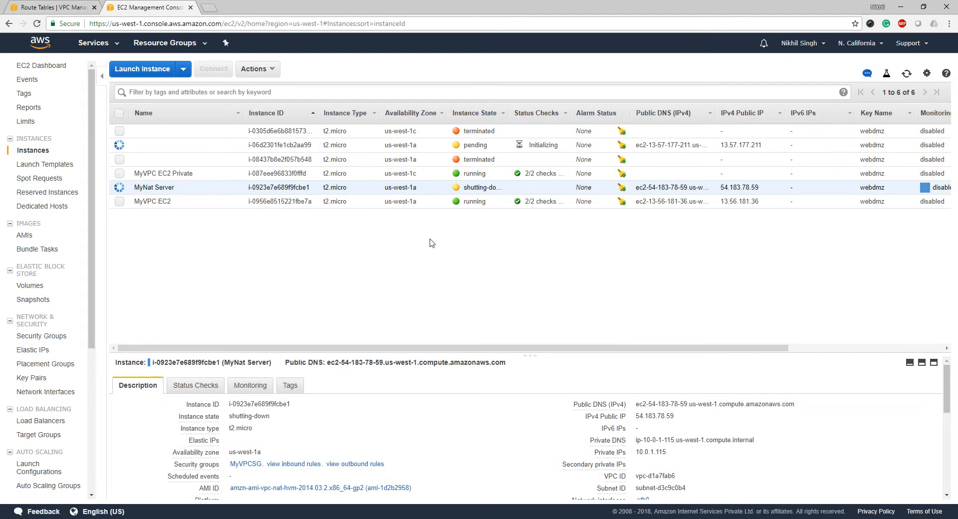
# Disable the source/destination check on new instance i-06d2301fe1cb2aa99 and copy its instance ID.
pyautogui.click(384, 150)
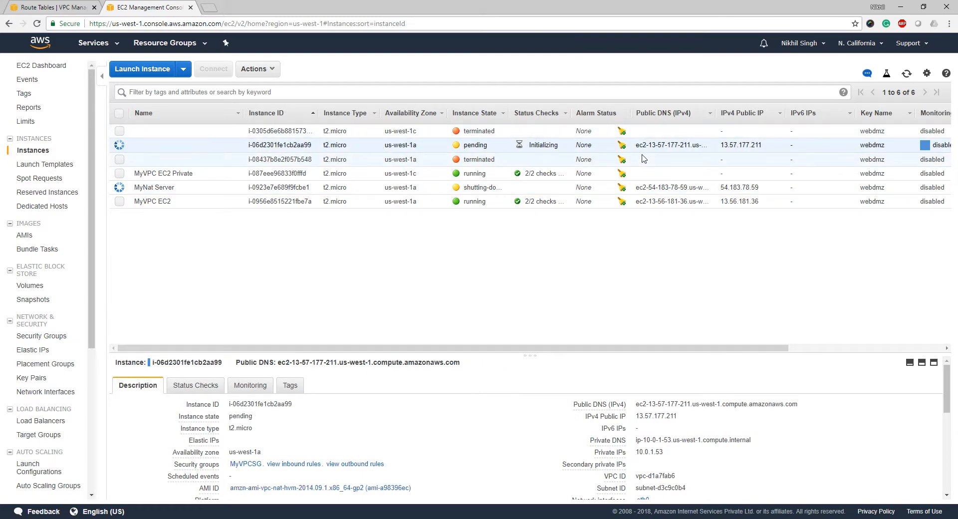
pyautogui.click(907, 74)
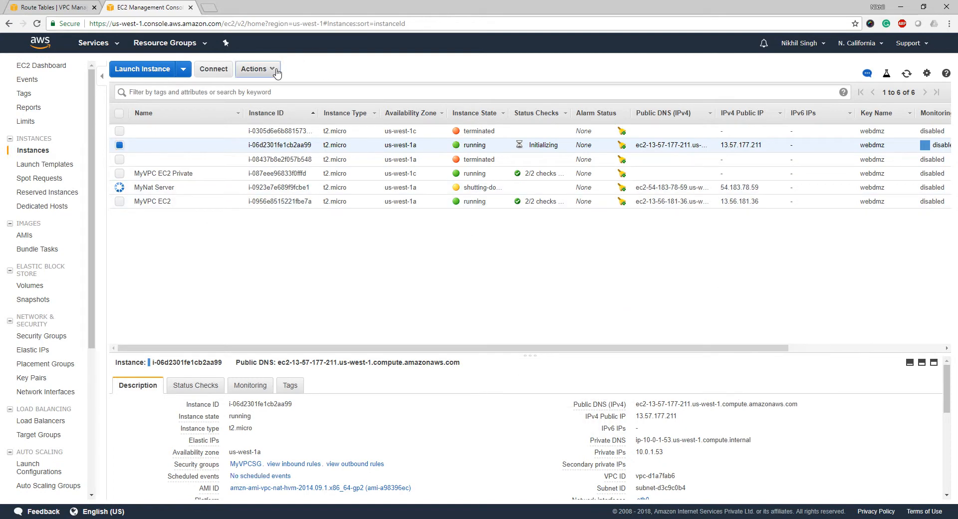
pyautogui.click(256, 69)
pyautogui.moveTo(299, 159)
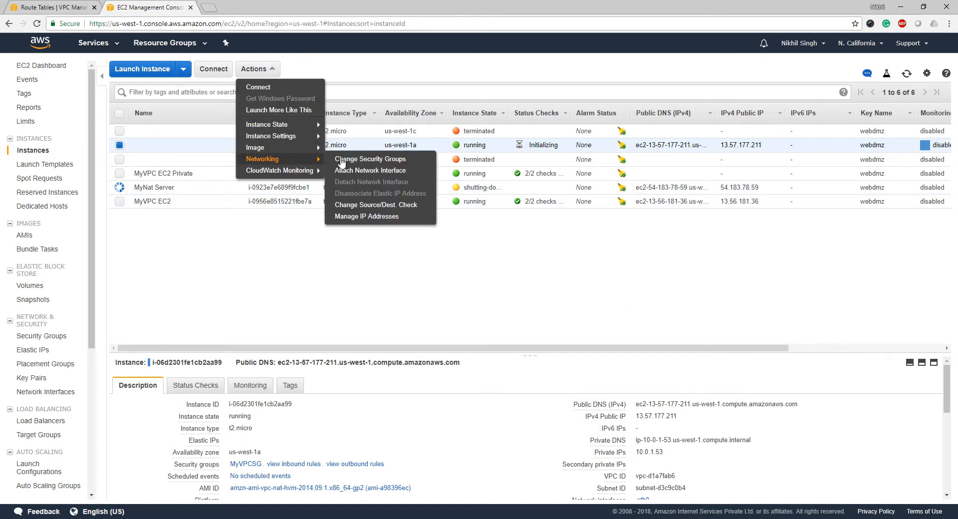
pyautogui.click(367, 205)
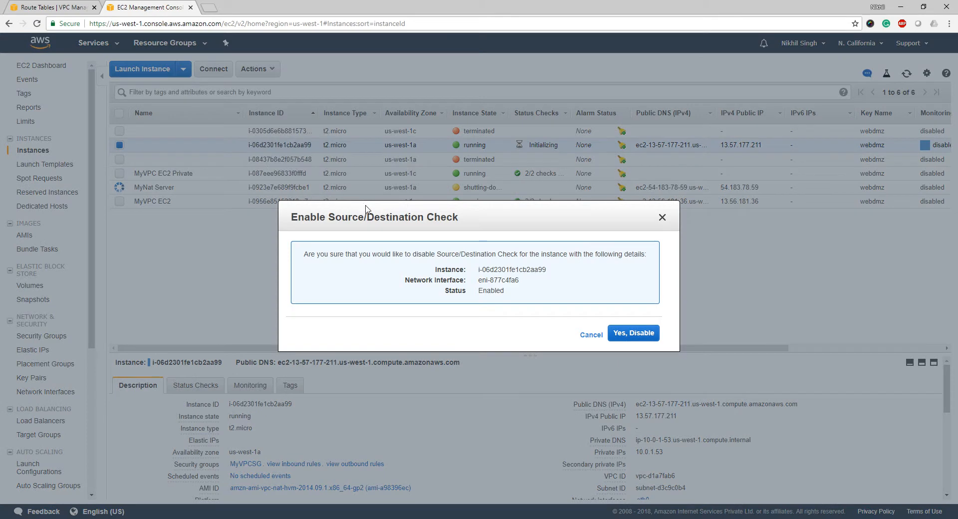
pyautogui.click(622, 339)
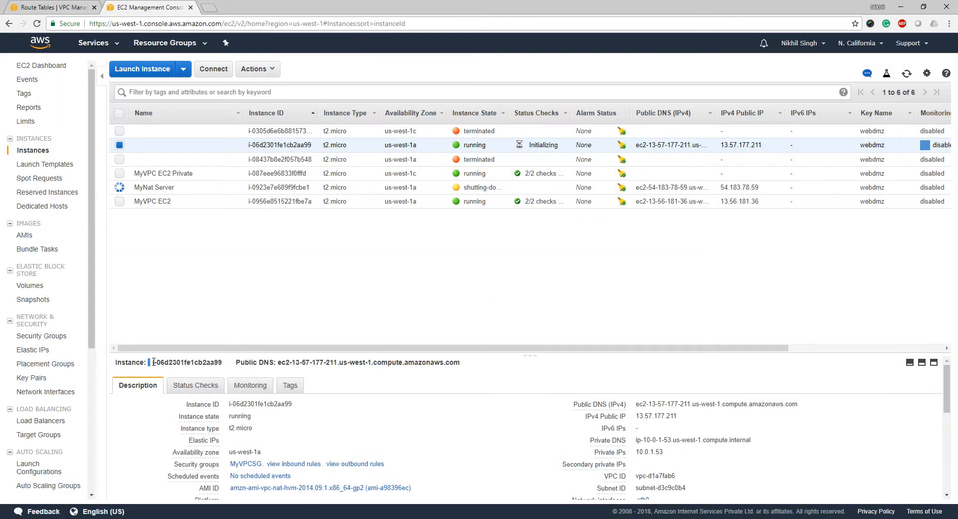
pyautogui.moveTo(154, 362); pyautogui.dragTo(227, 368)
pyautogui.hotkey('ctrl', 'c')
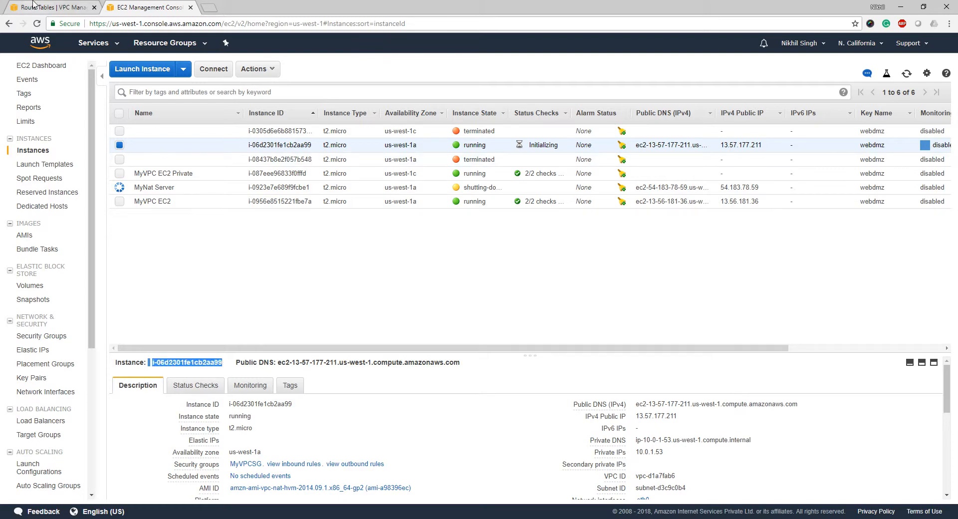
# Replace the main route table's 0.0.0.0/0 target with instance i-06d2301fe1cb2aa99 and save.
pyautogui.click(88, 5)
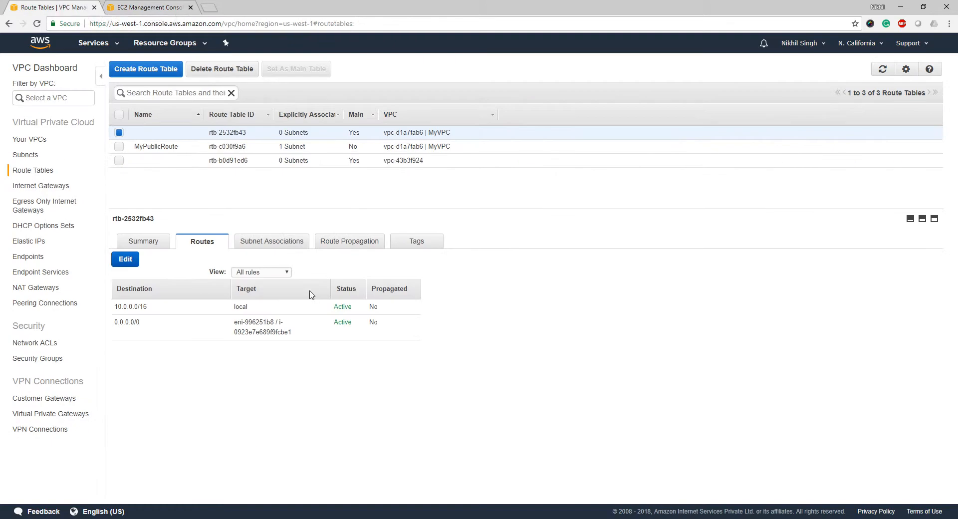
pyautogui.click(126, 259)
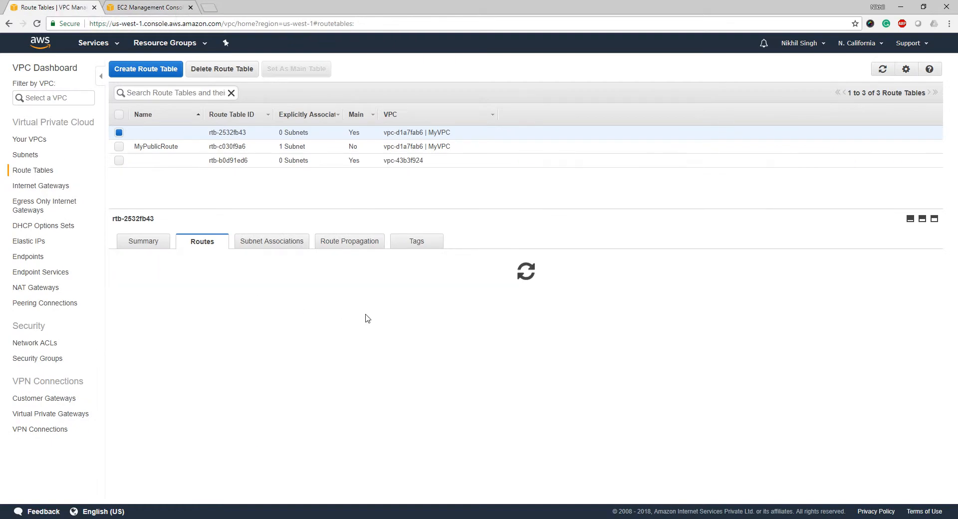
pyautogui.click(287, 322)
pyautogui.hotkey('ctrl', 'a')
pyautogui.press('BackSpace')
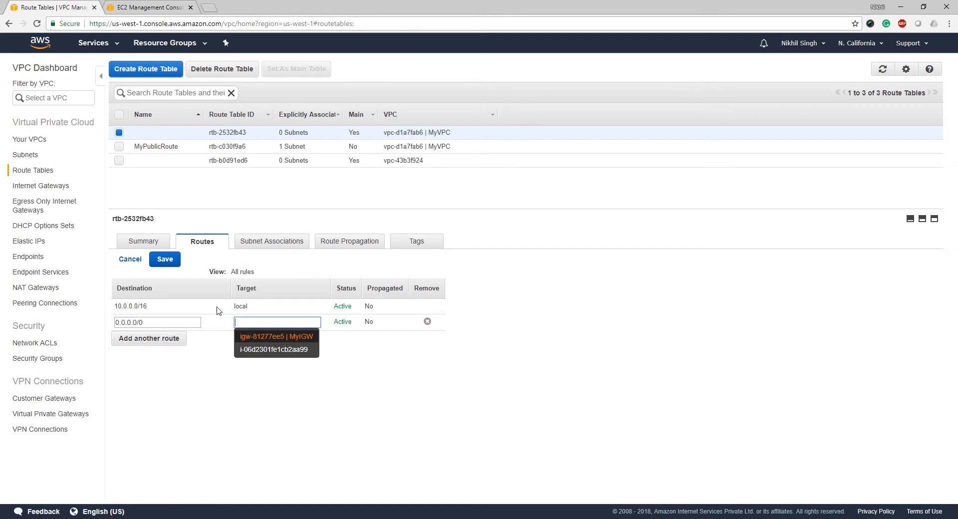
pyautogui.hotkey('ctrl', 'v')
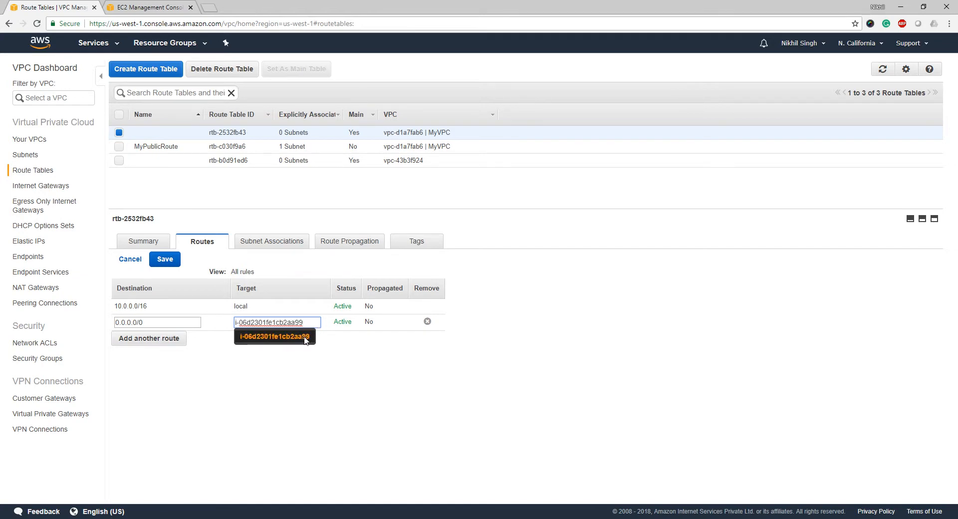
pyautogui.click(305, 338)
pyautogui.click(166, 260)
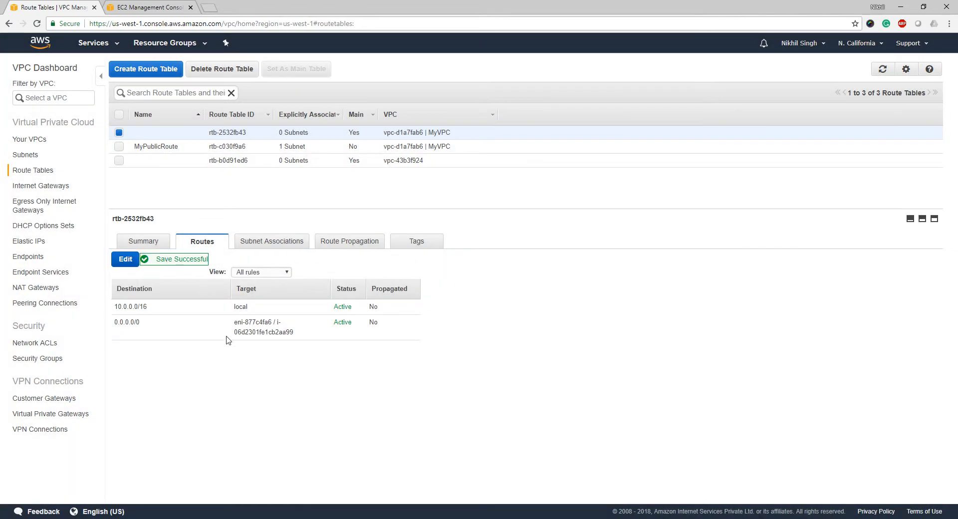
pyautogui.click(150, 7)
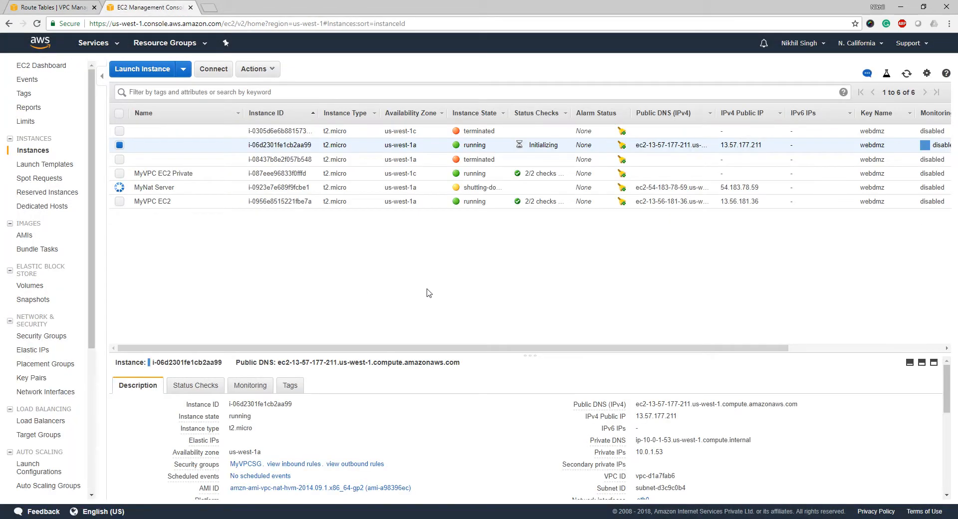
# Rerun 'yum install httpd' on the private instance, then return to the MyVPCSG security group page.
pyautogui.click(419, 518)
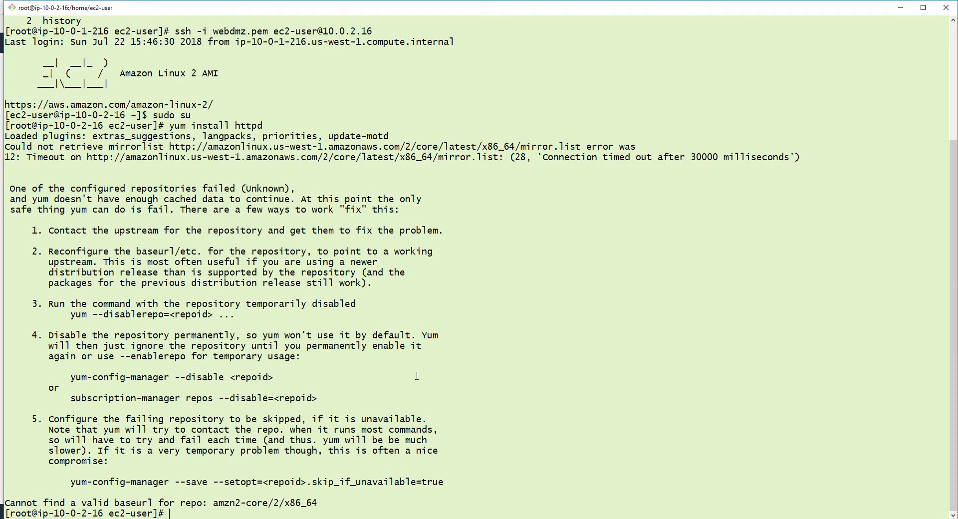
pyautogui.write('yum instl')
pyautogui.press('BackSpace')
pyautogui.write('all httpd')
pyautogui.press('Return')
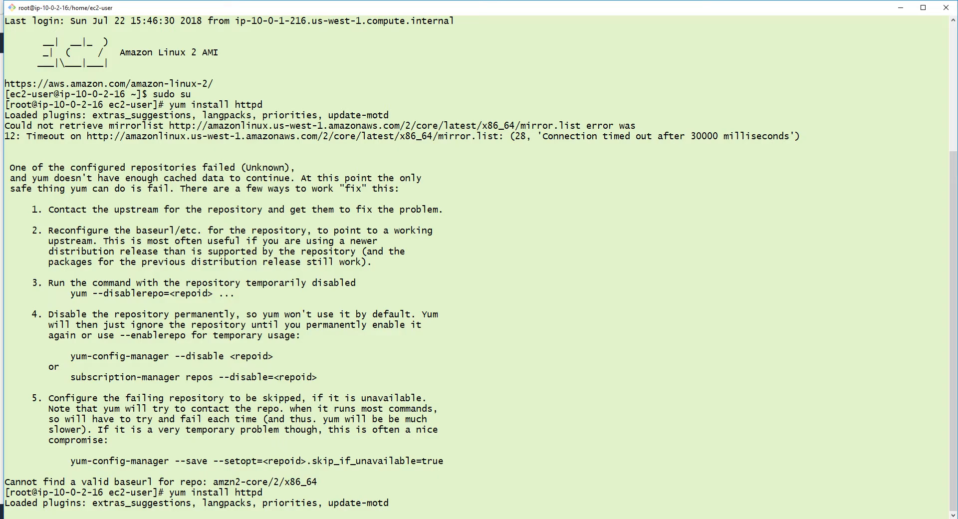
pyautogui.hotkey('alt', 'Tab')
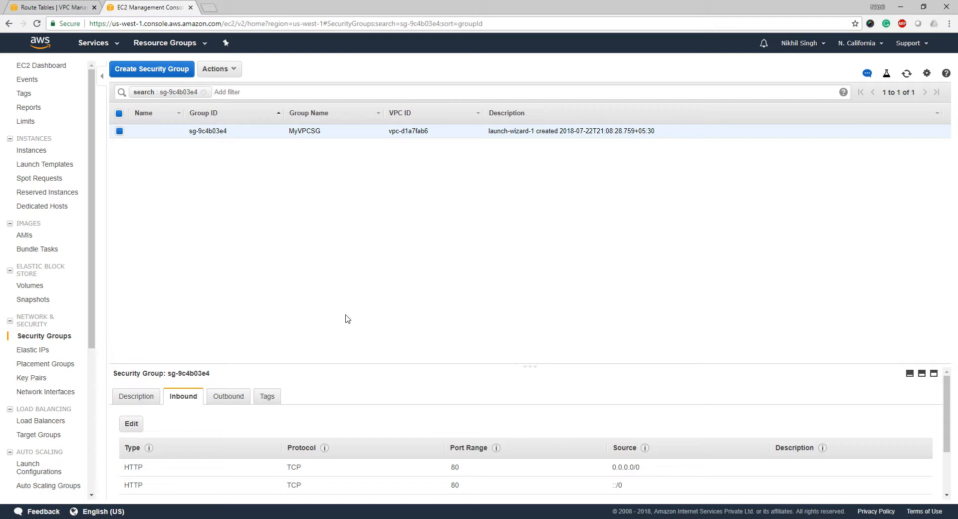
# Review MyVPCSG's inbound rules (HTTP 80, SSH 22, TCP 443) and cancel without changes.
pyautogui.click(131, 424)
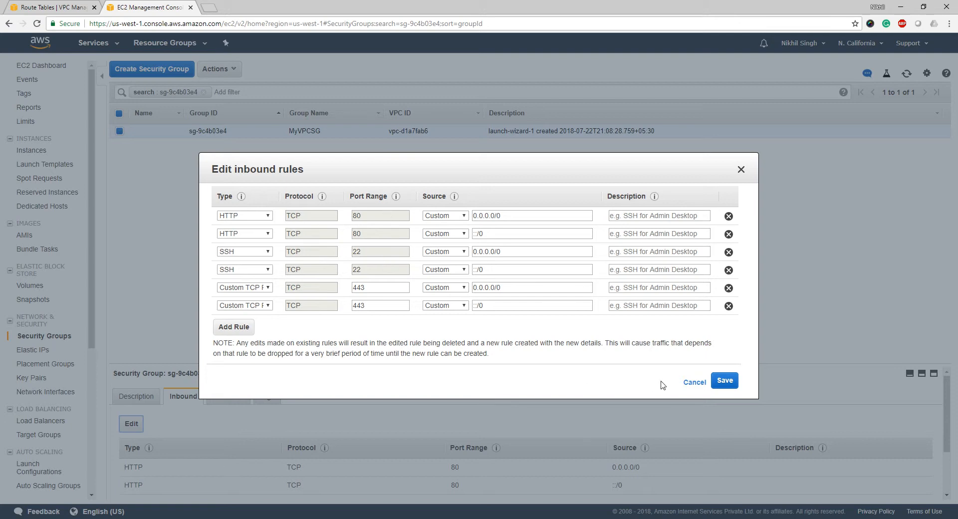
pyautogui.click(695, 382)
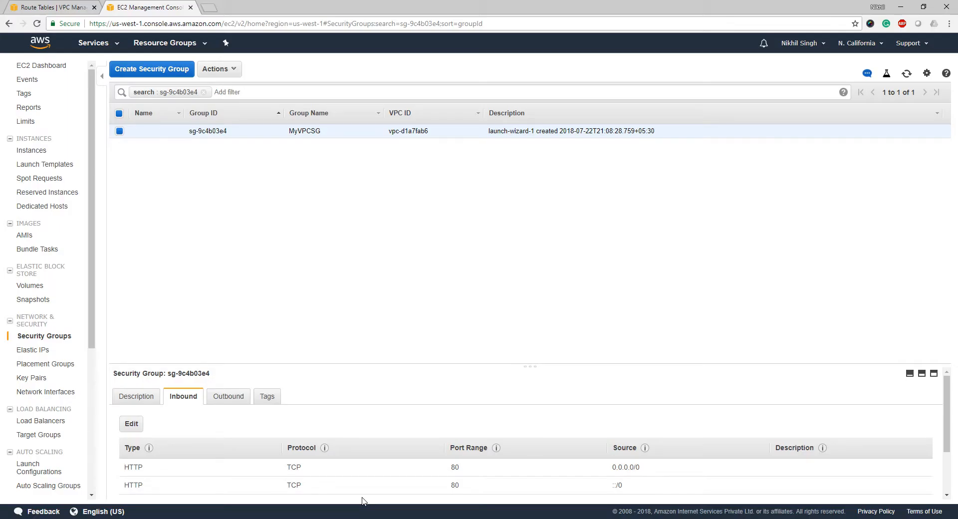
pyautogui.hotkey('alt', 'Tab')
# Clear the terminal and install httpd 2.4.33 with its eight dependencies, answering y.
pyautogui.write('lear')
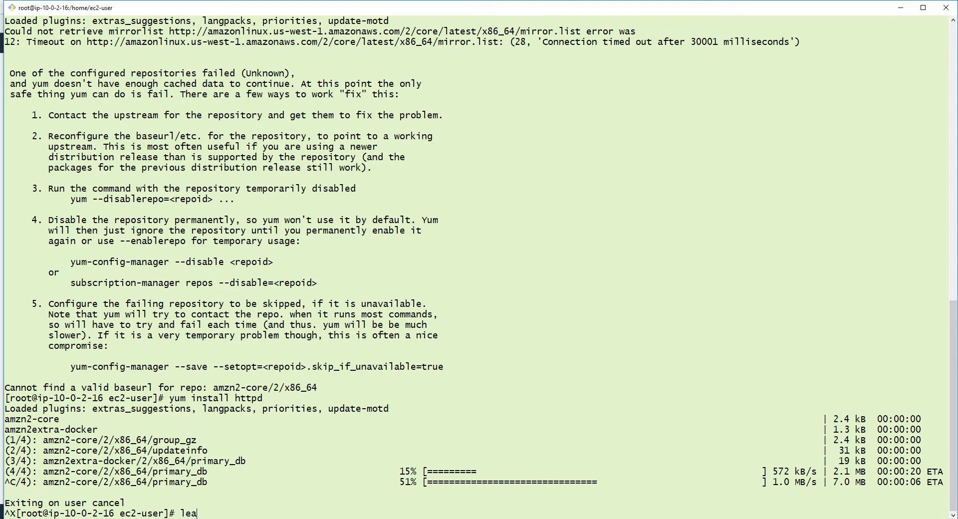
pyautogui.press('Return')
pyautogui.write('clear')
pyautogui.press('Return')
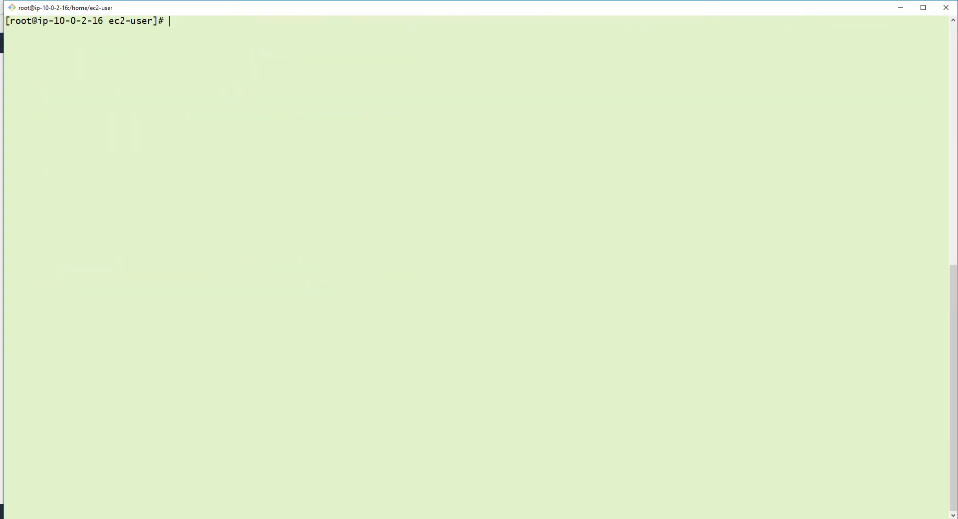
pyautogui.write('yum install httpd')
pyautogui.press('Return')
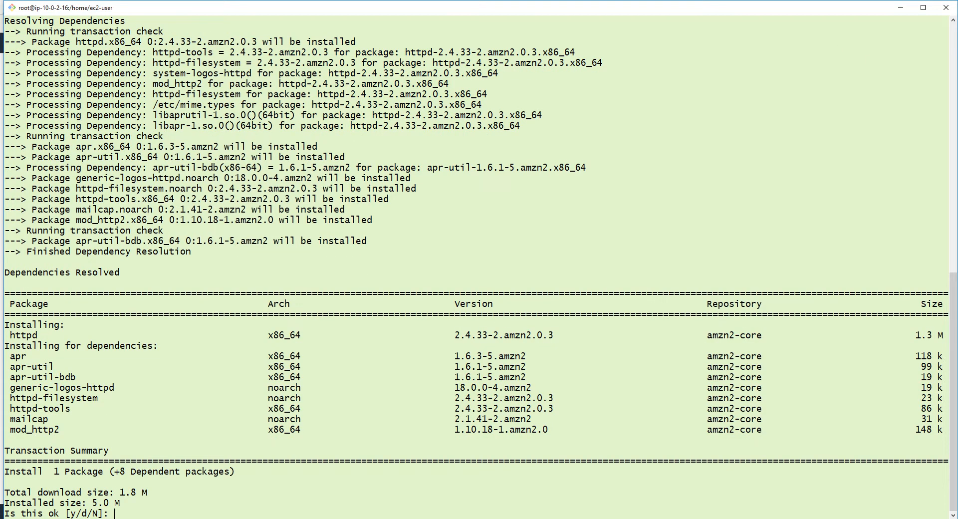
pyautogui.write('y')
pyautogui.press('Return')
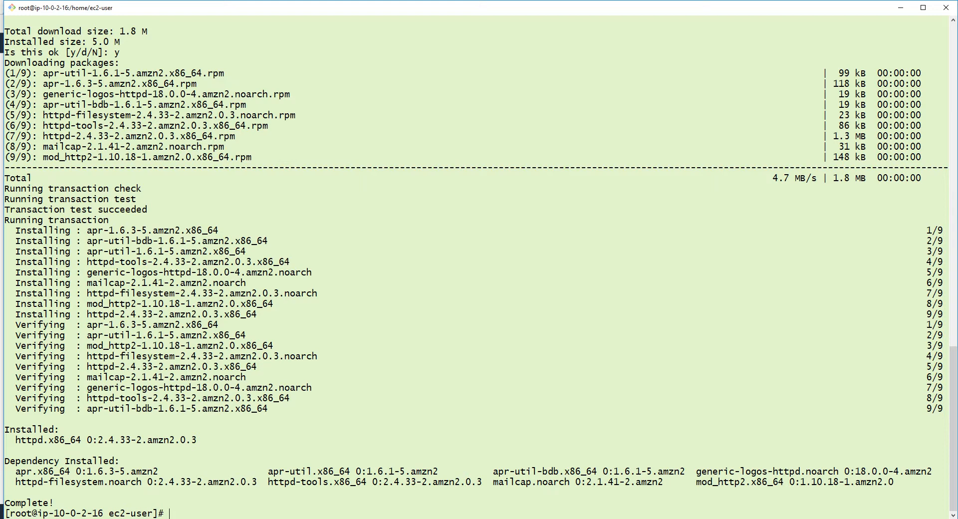
pyautogui.hotkey('alt', 'Tab')
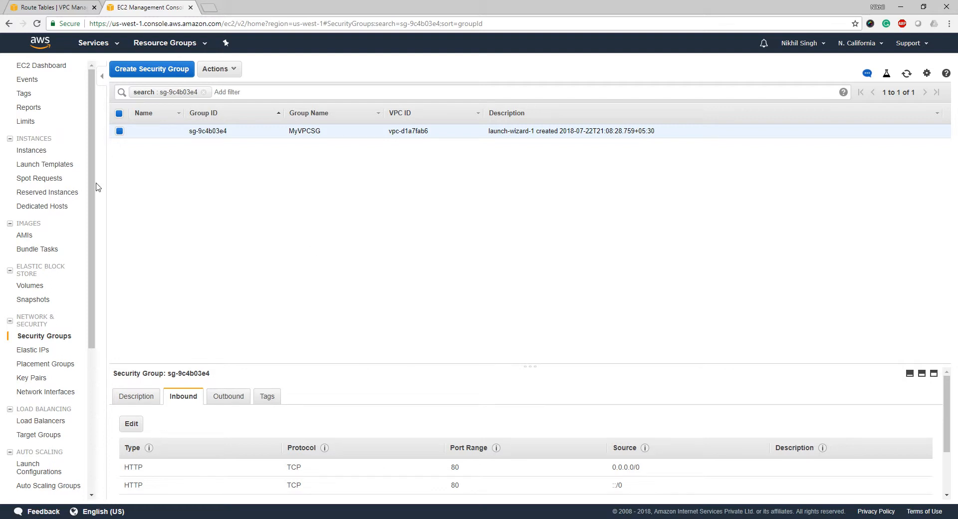
# Open the instances list and look over the MyVPC EC2 Private and MyNat Server instances.
pyautogui.click(31, 150)
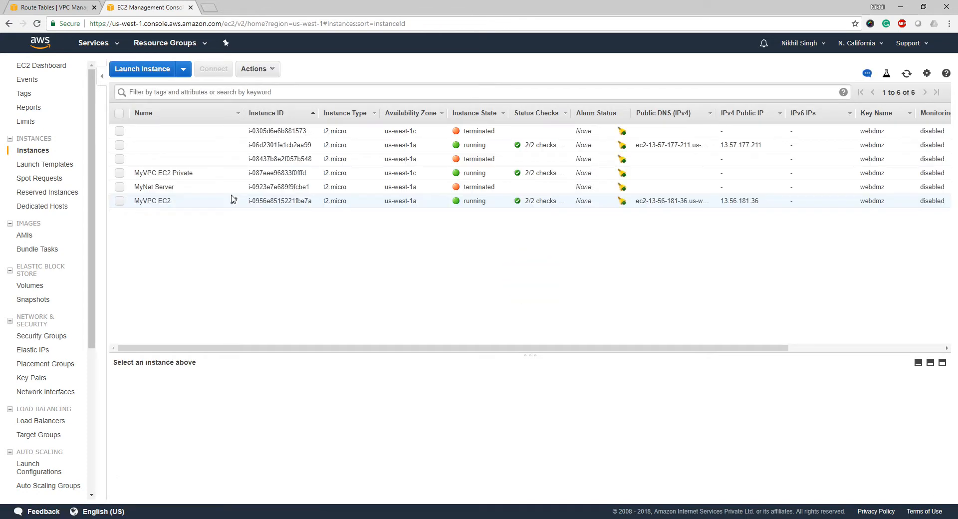
pyautogui.click(186, 174)
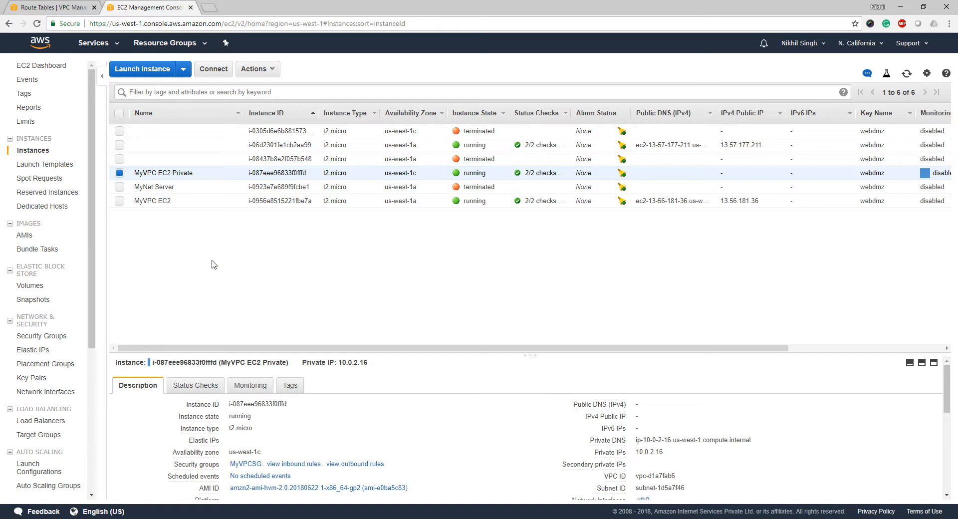
pyautogui.click(196, 188)
pyautogui.click(265, 68)
pyautogui.moveTo(304, 128)
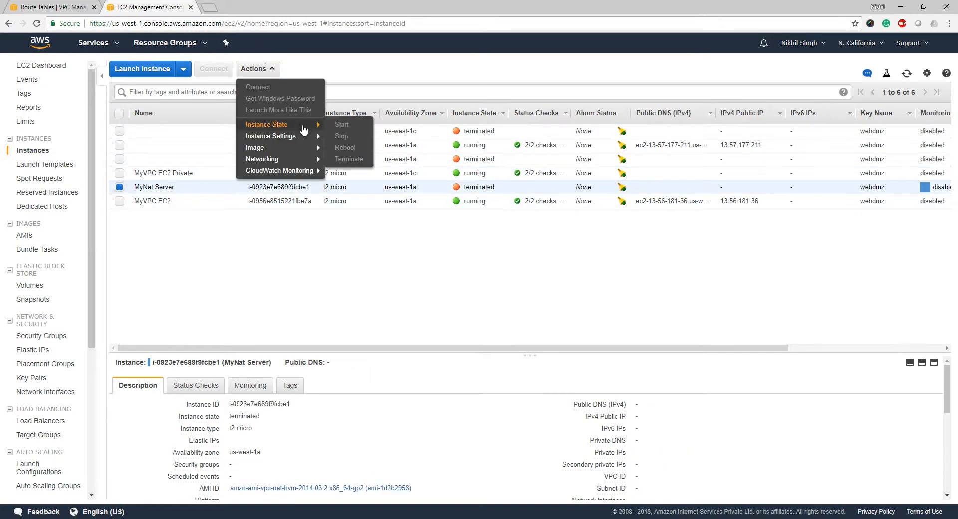
pyautogui.click(267, 276)
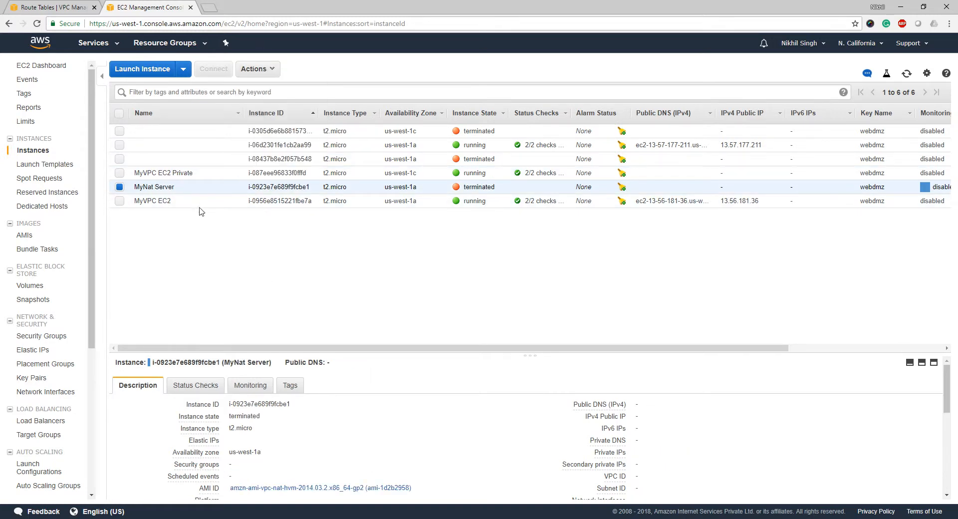
# Terminate the old NAT instance i-06d2301fe1cb2aa99.
pyautogui.click(197, 150)
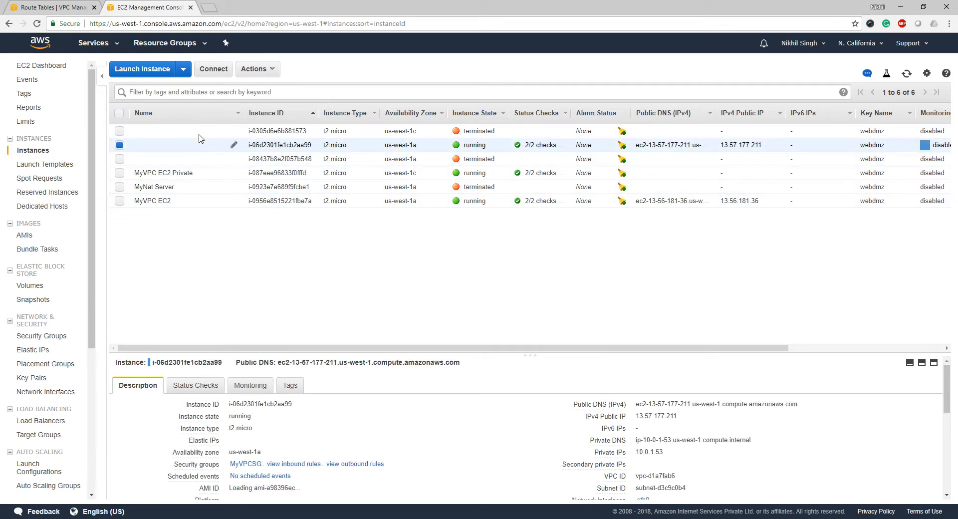
pyautogui.click(255, 68)
pyautogui.moveTo(302, 125)
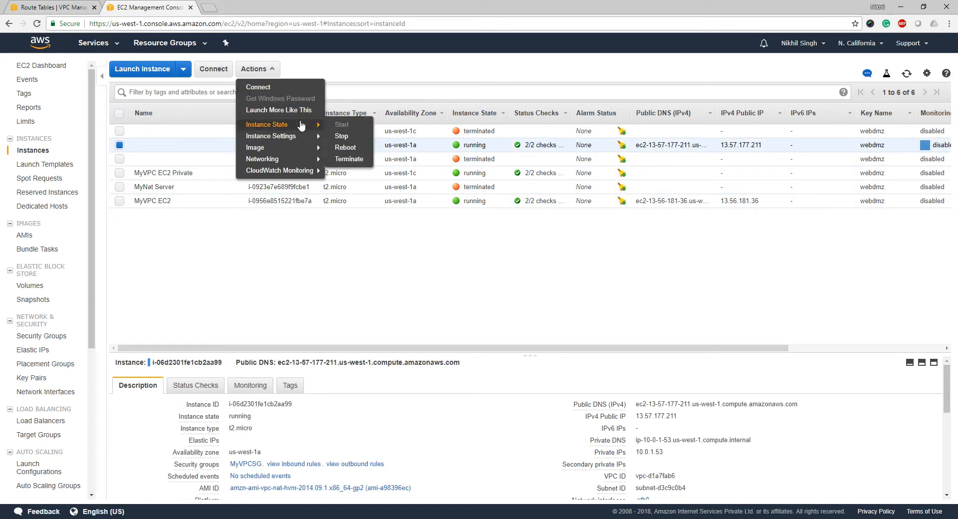
pyautogui.click(349, 159)
pyautogui.click(606, 342)
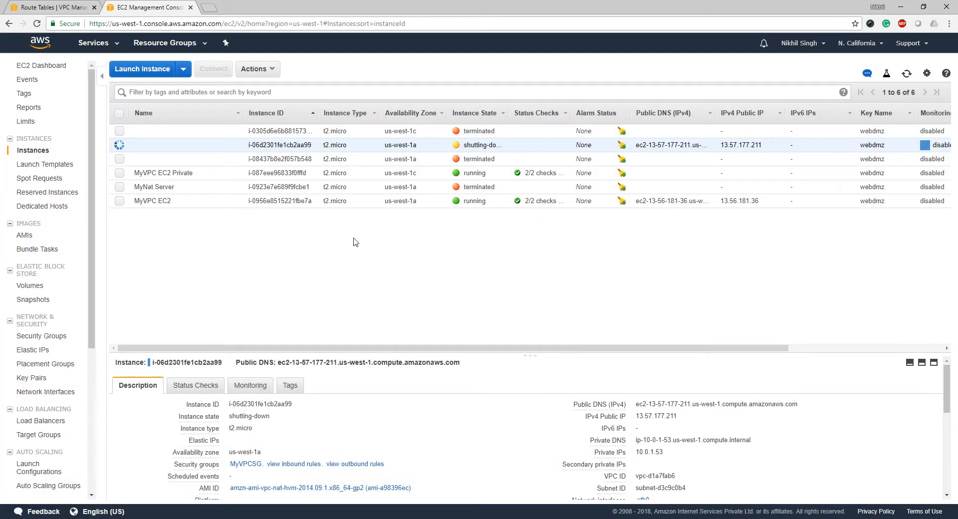
pyautogui.click(65, 7)
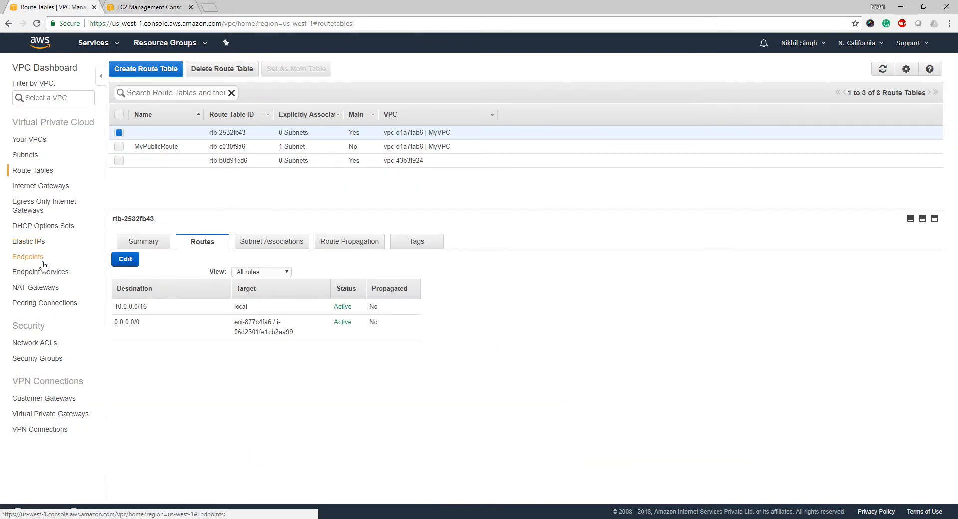
# Check the NAT gateway subnet choices, then find MyPublicSubnet's ID subnet-d3c9c0b4 in Subnets.
pyautogui.click(45, 292)
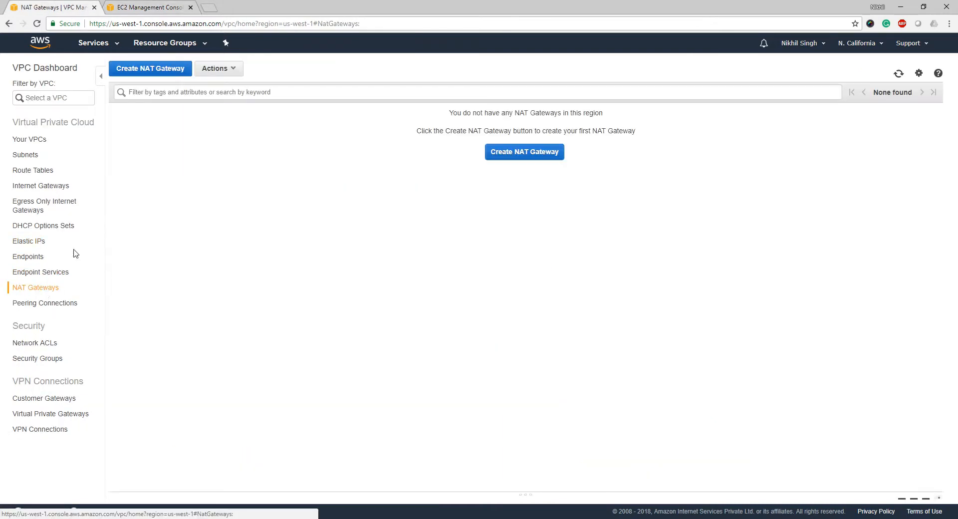
pyautogui.click(164, 64)
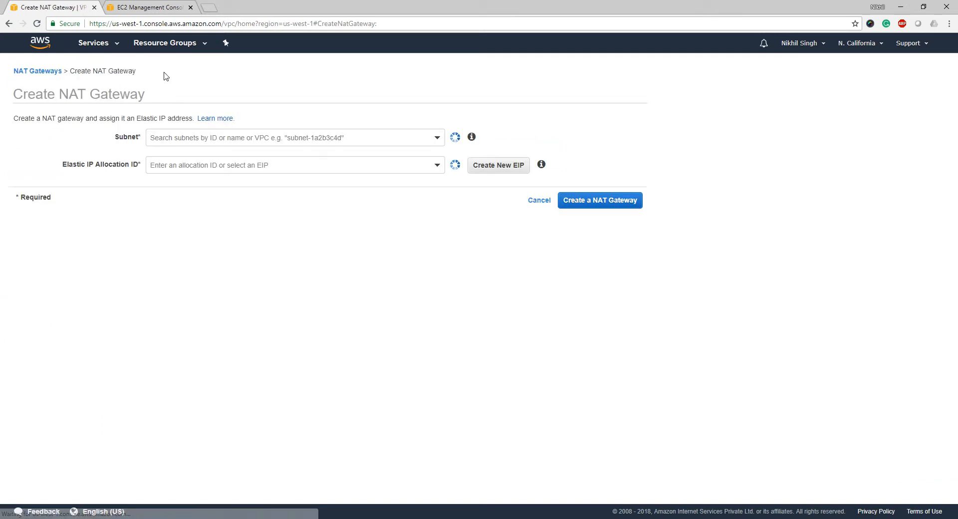
pyautogui.click(336, 139)
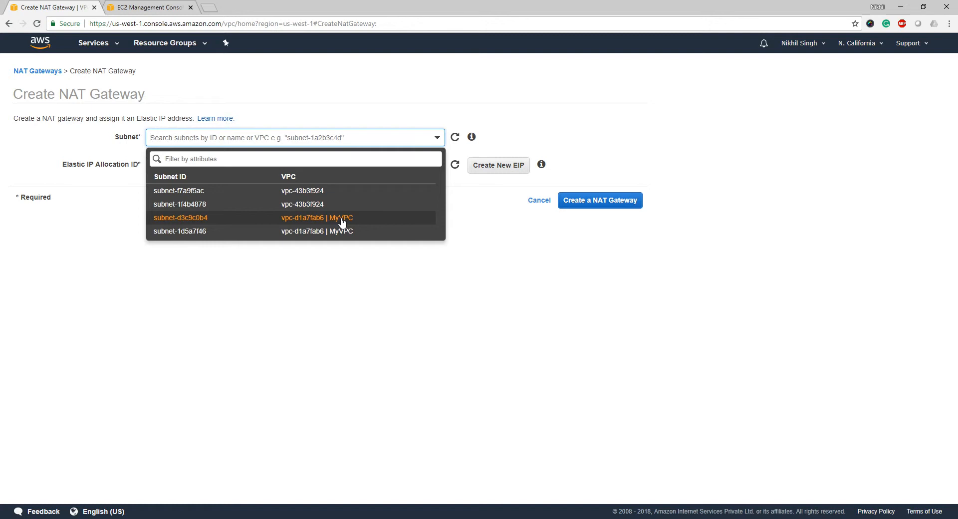
pyautogui.click(26, 72)
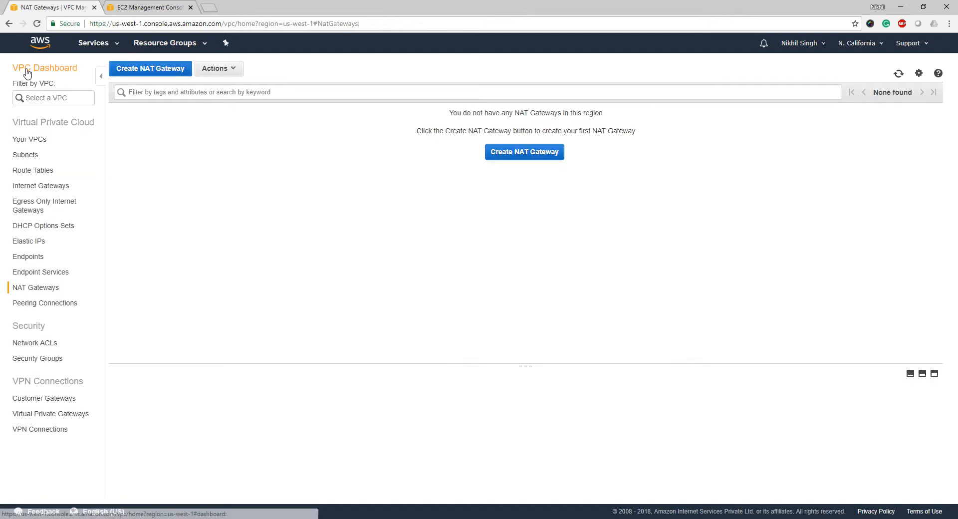
pyautogui.click(28, 155)
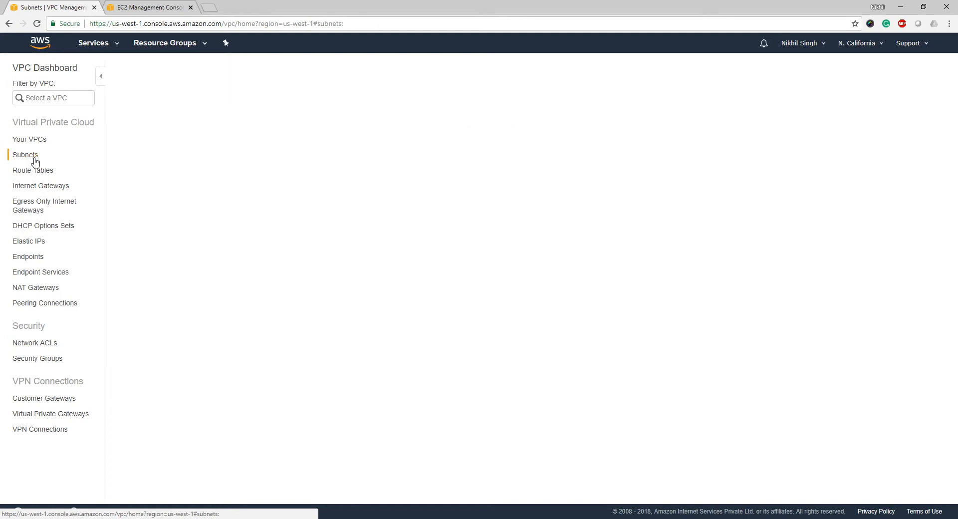
pyautogui.click(222, 160)
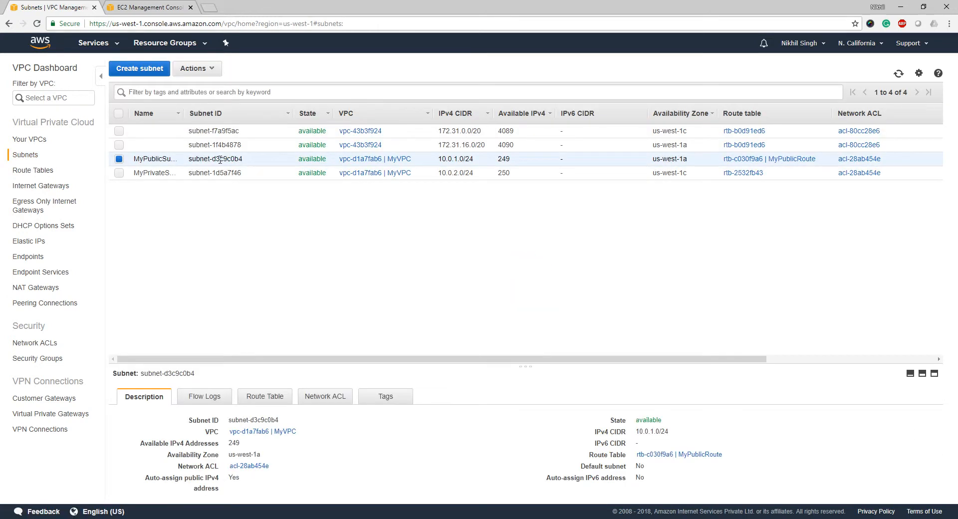
pyautogui.moveTo(215, 159); pyautogui.dragTo(250, 163)
# Create NAT gateway nat-02e87a6504c167f78 in subnet-d3c9c0b4 with new Elastic IP 52.52.119.235.
pyautogui.click(36, 289)
pyautogui.click(157, 69)
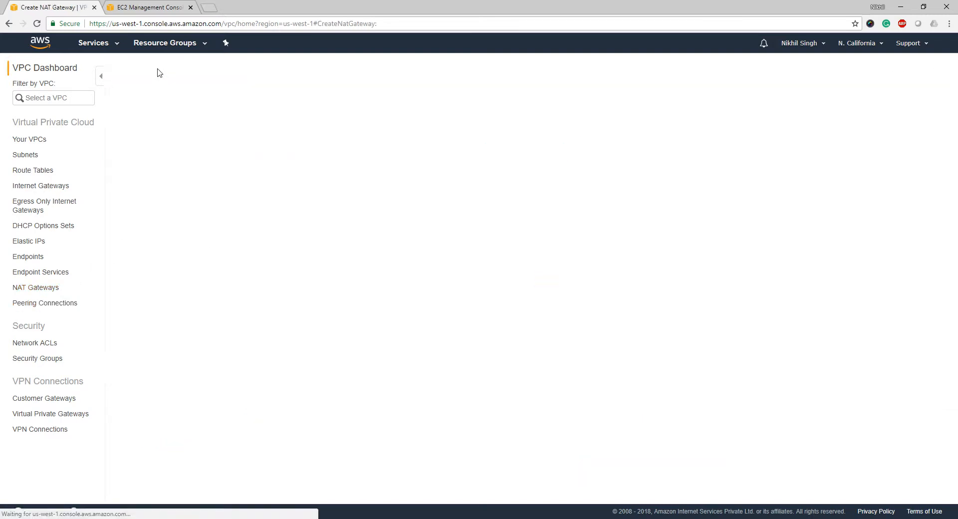
pyautogui.click(203, 138)
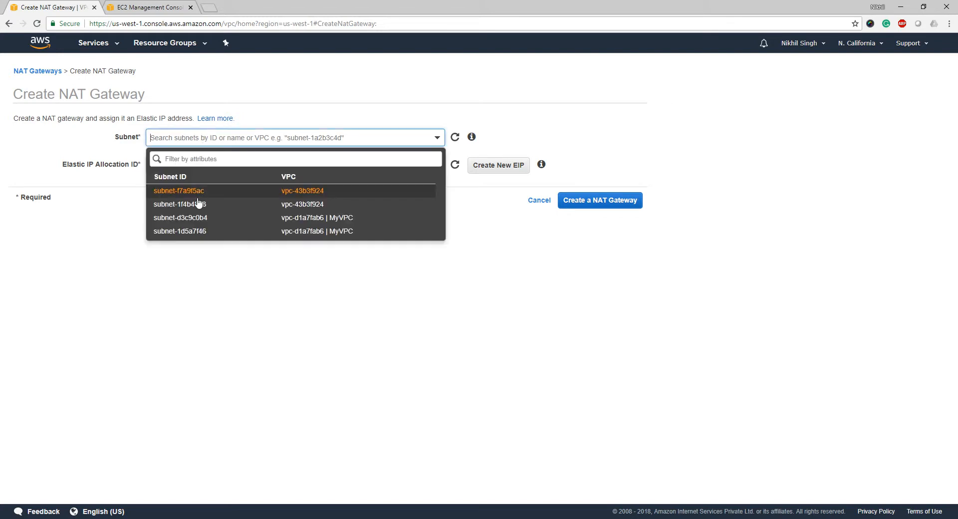
pyautogui.click(199, 222)
pyautogui.click(200, 165)
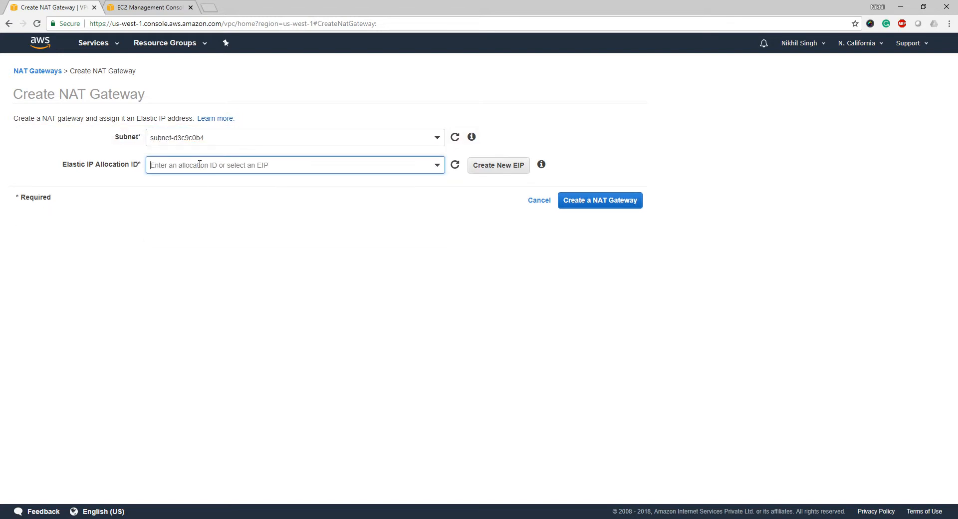
pyautogui.click(498, 164)
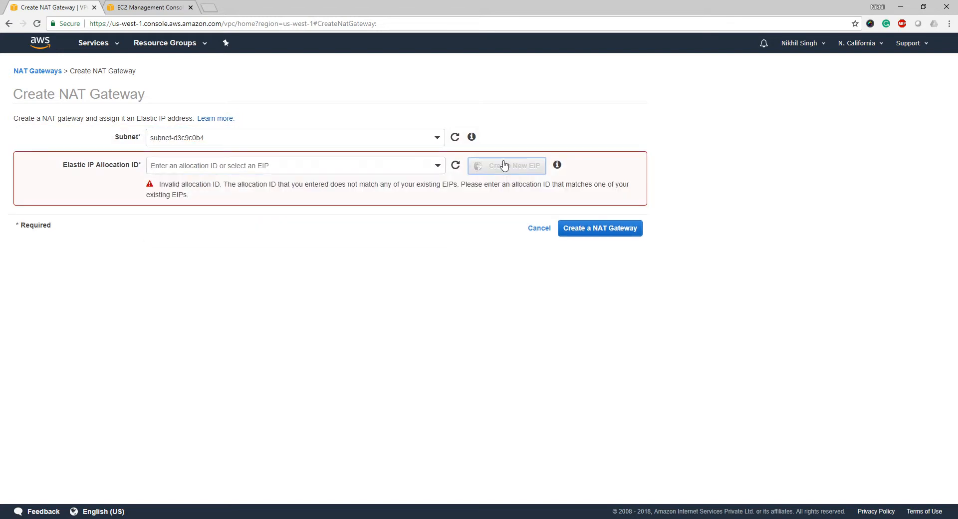
pyautogui.click(377, 163)
pyautogui.click(409, 283)
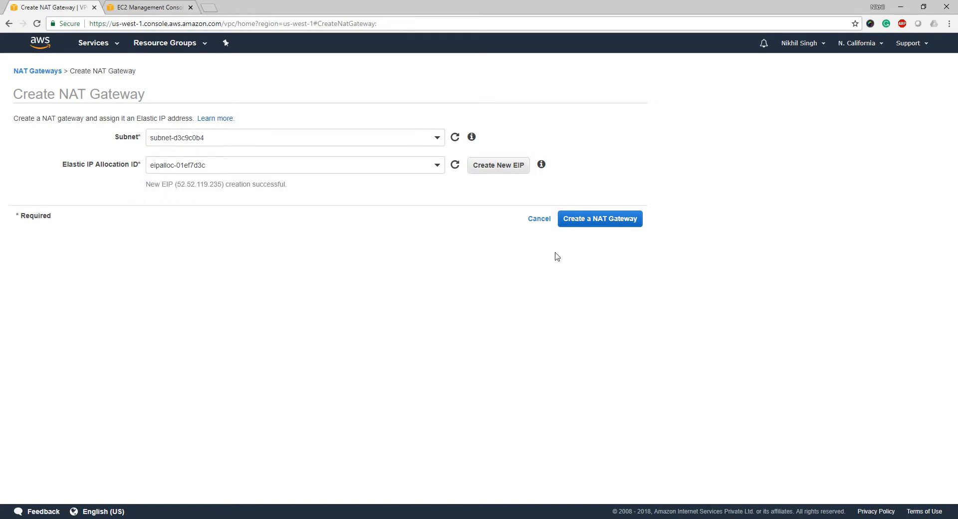
pyautogui.click(614, 219)
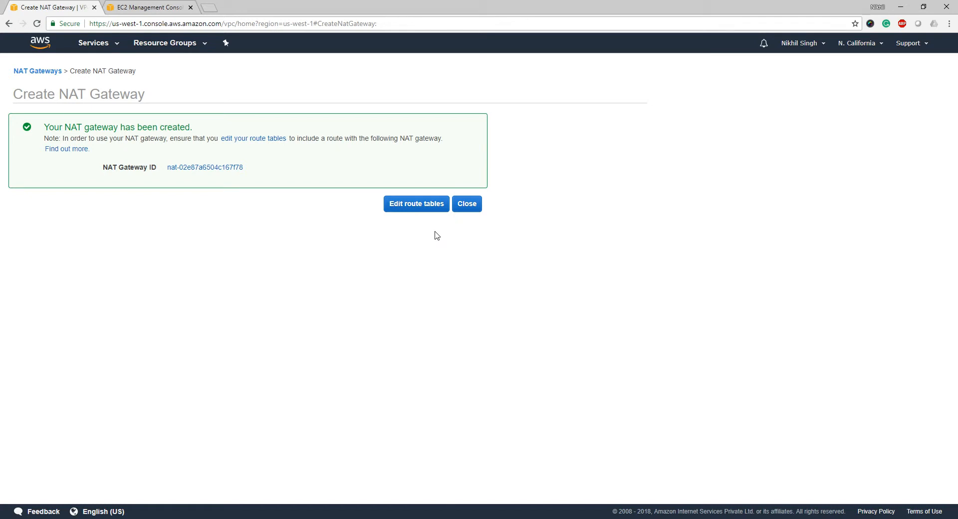
pyautogui.click(466, 205)
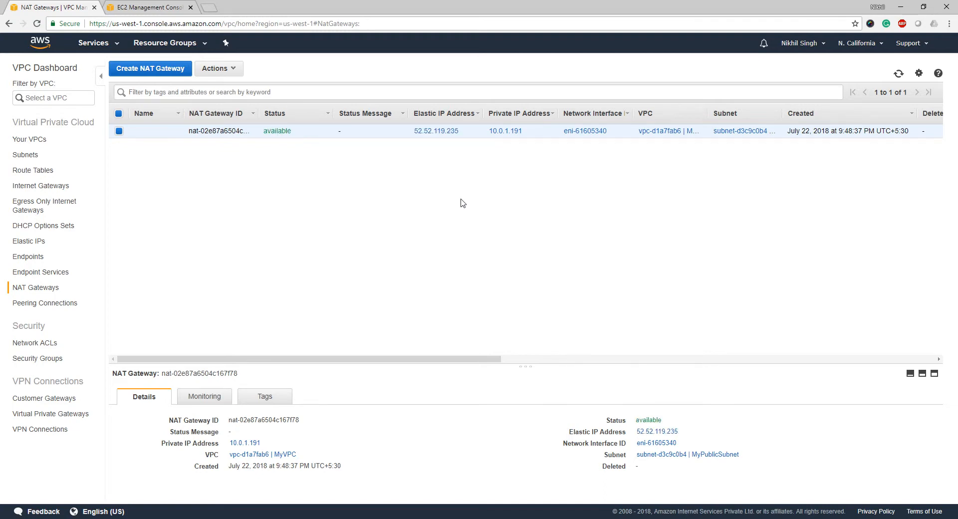
# Set rtb-2532fb43's 0.0.0.0/0 route target to NAT gateway nat-02e87a6504c167f78 and save.
pyautogui.click(34, 172)
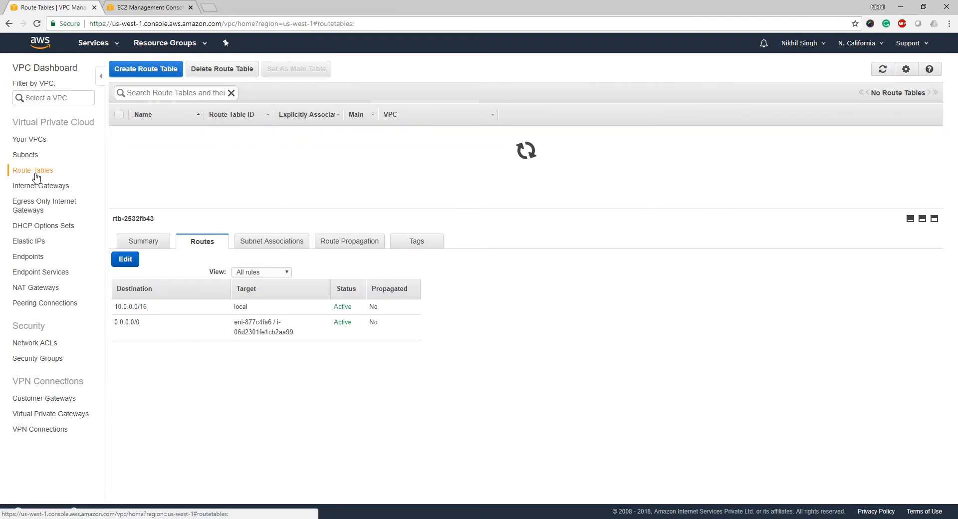
pyautogui.click(128, 260)
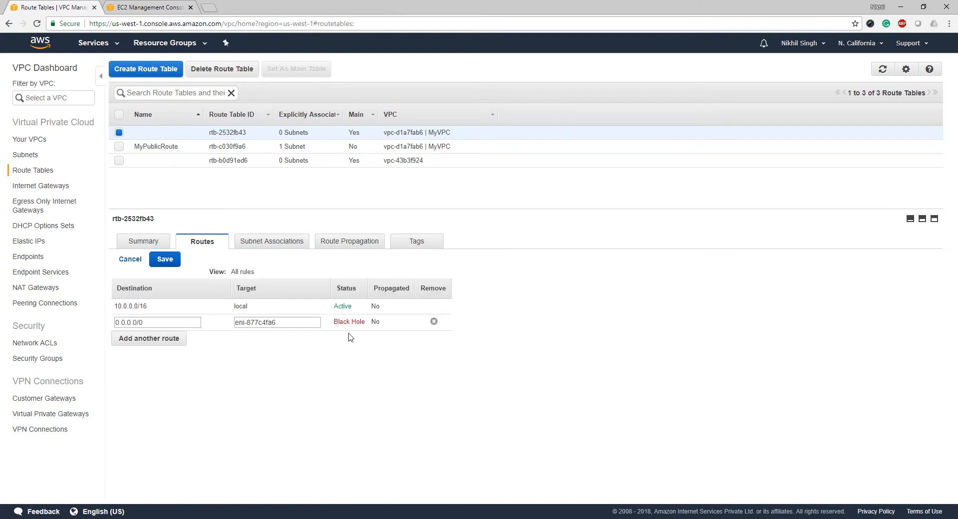
pyautogui.tripleClick(289, 322)
pyautogui.press('BackSpace')
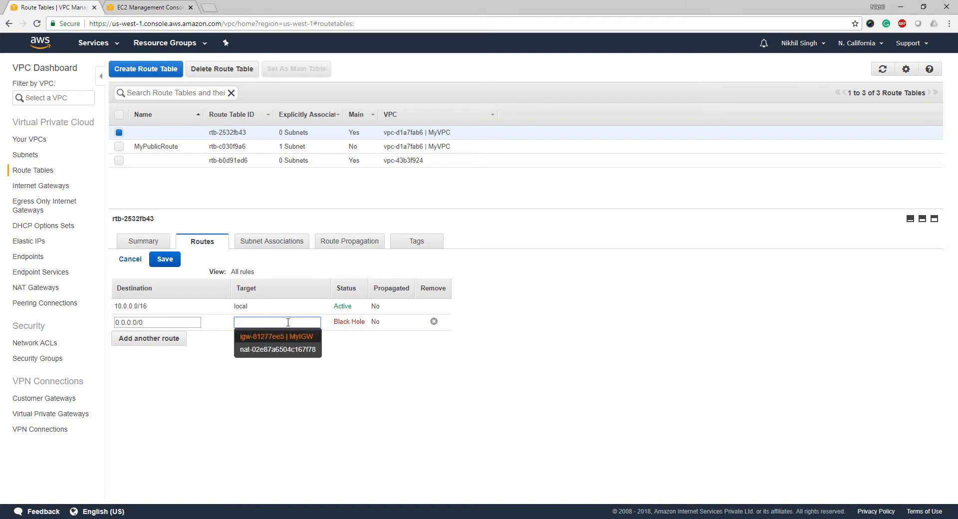
pyautogui.click(294, 349)
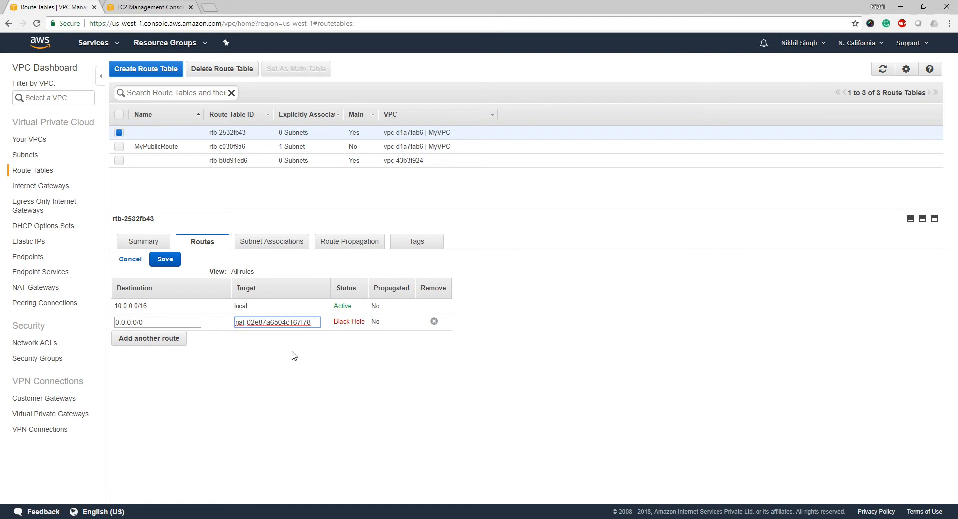
pyautogui.click(168, 264)
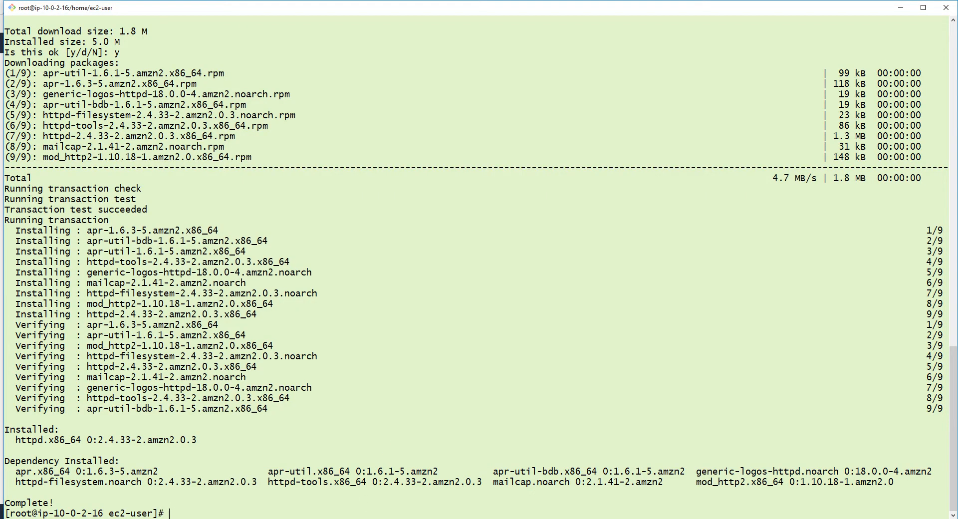
# Install php with 'yum install php', confirming with y.
pyautogui.write('yum install php')
pyautogui.press('Return')
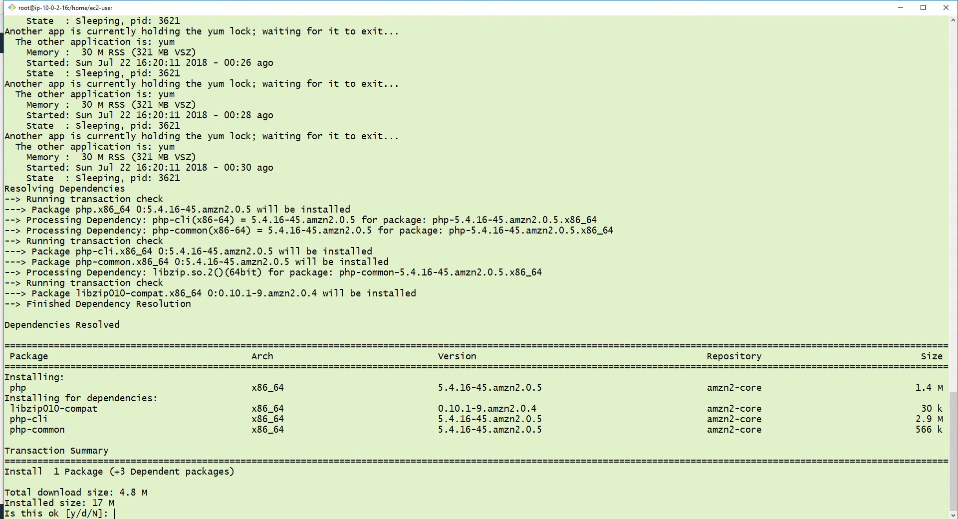
pyautogui.write('y')
pyautogui.press('Return')
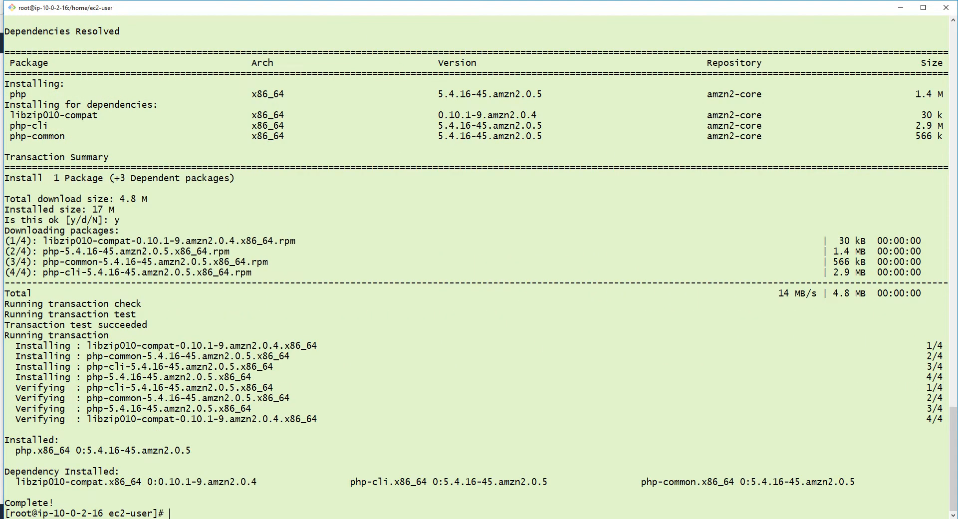
# Install mariadb with 'yum install mariadb', confirming with y.
pyautogui.write('yum install mariadb')
pyautogui.press('Return')
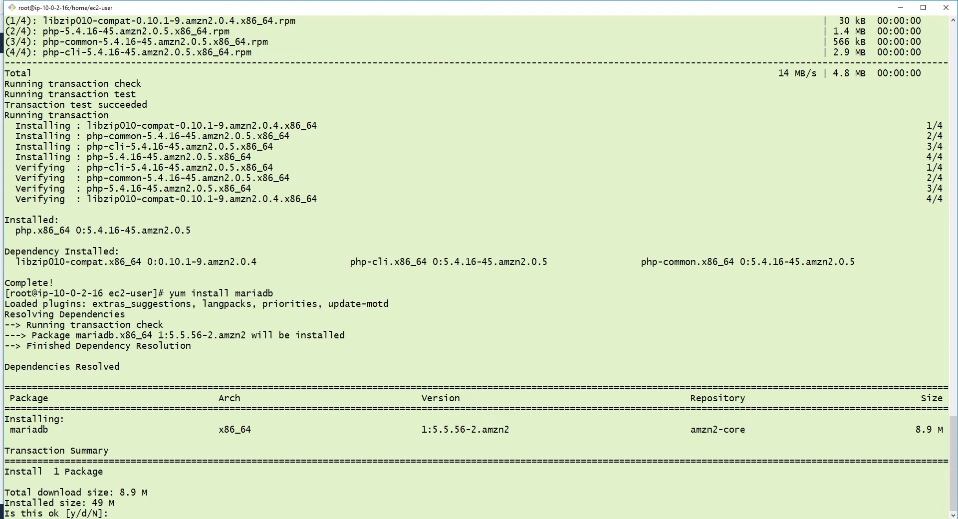
pyautogui.write('y')
pyautogui.press('Return')
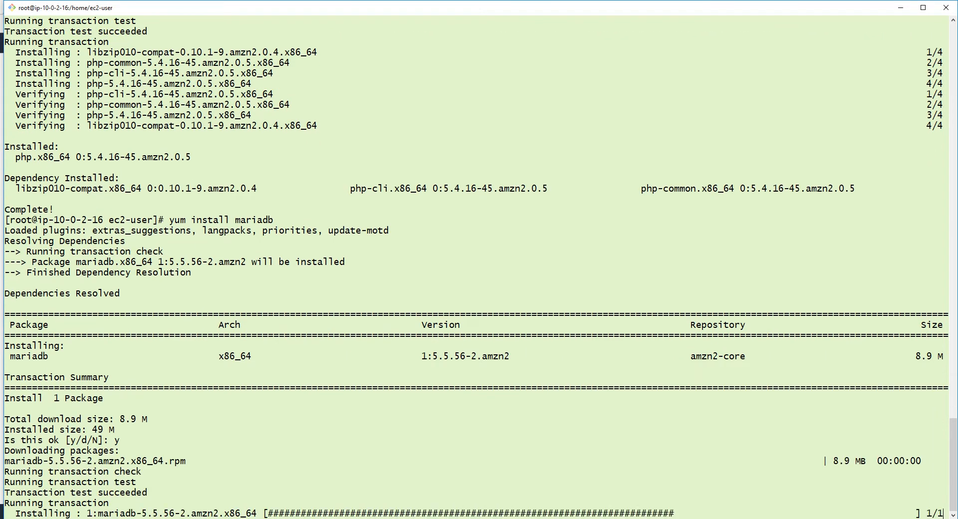